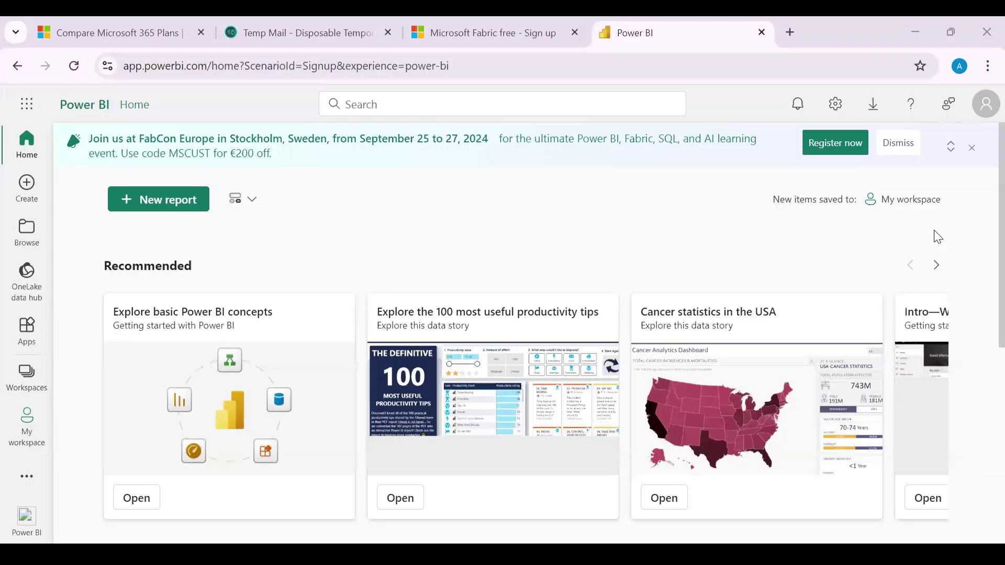
Step: Look over the account profile details, then close the profile panel
scroll(812, 329, down, 5)
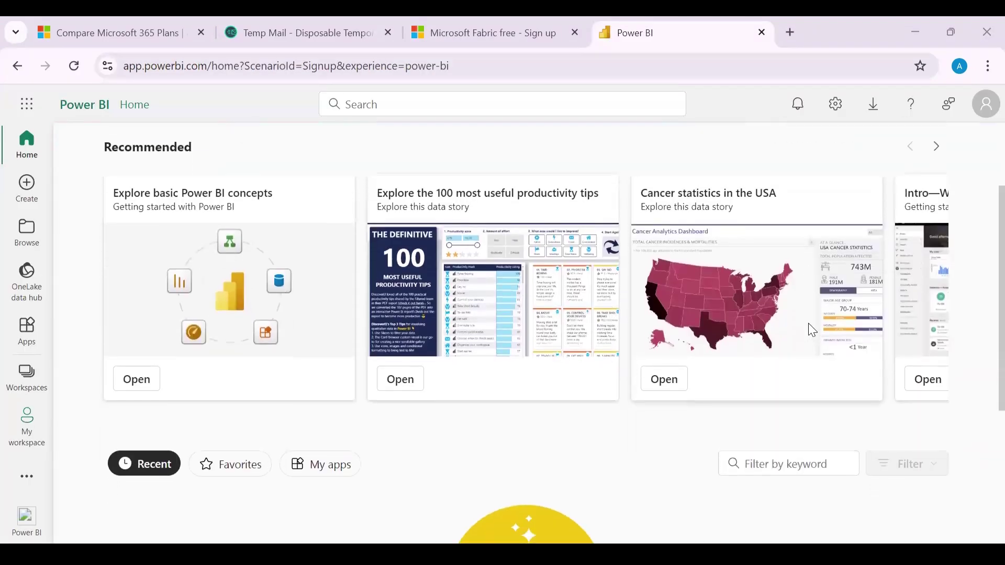
scroll(812, 330, down, 1)
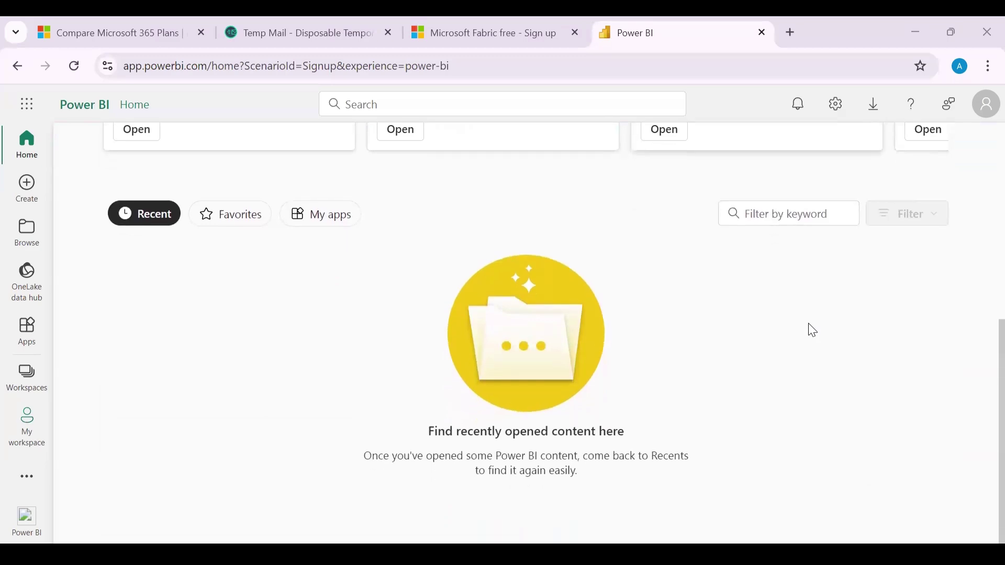
scroll(812, 330, up, 4)
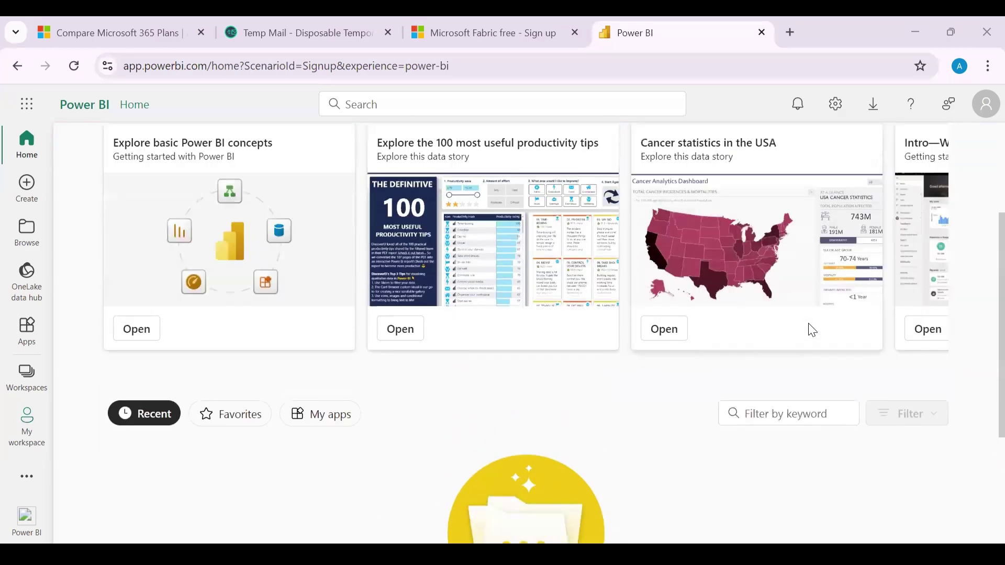
scroll(812, 329, up, 3)
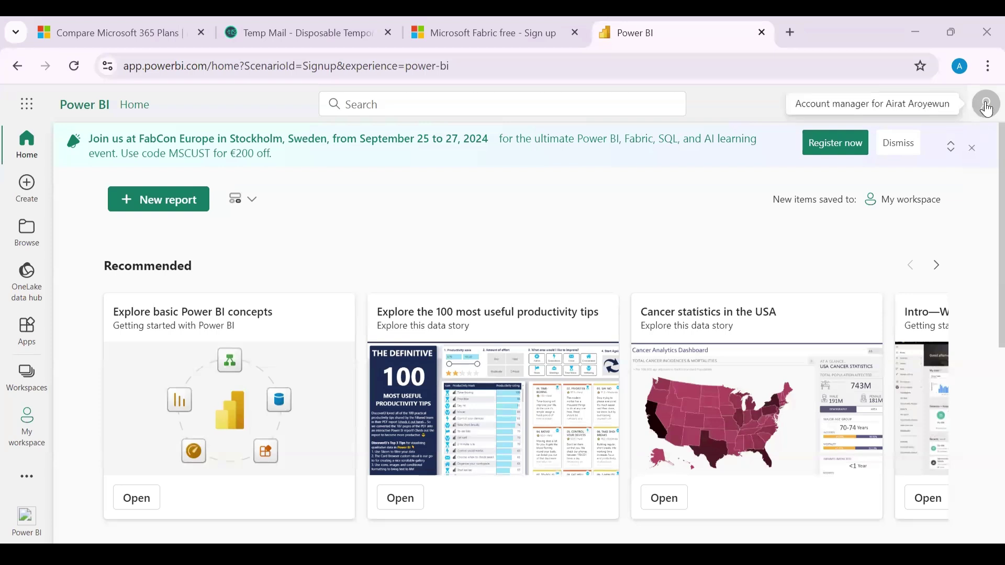
click(987, 108)
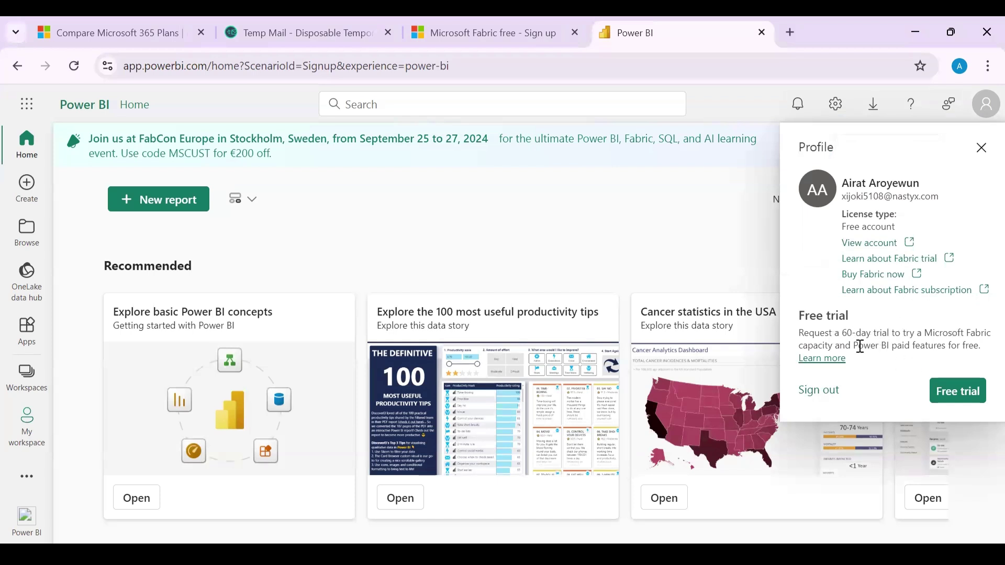
click(536, 257)
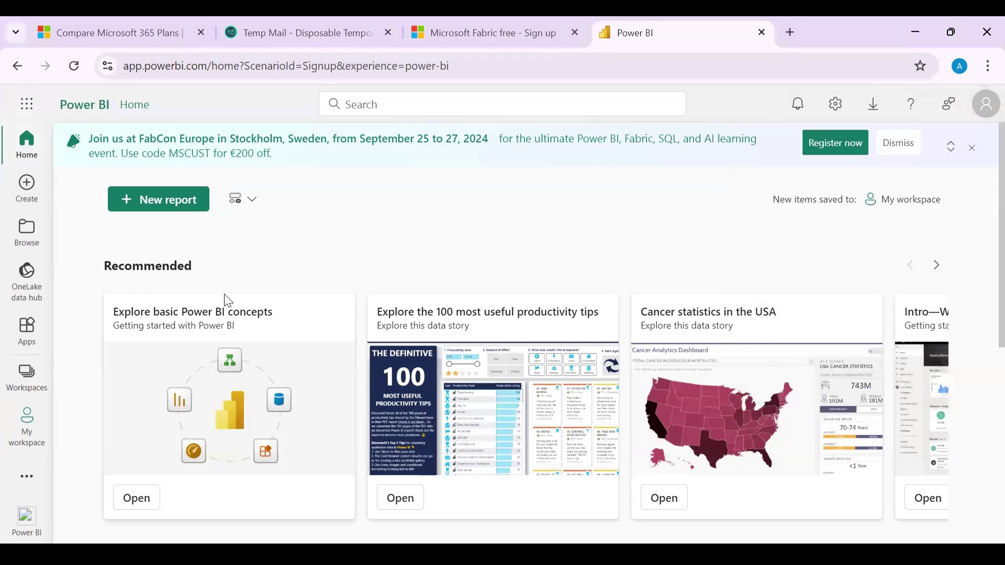
scroll(224, 298, down, 6)
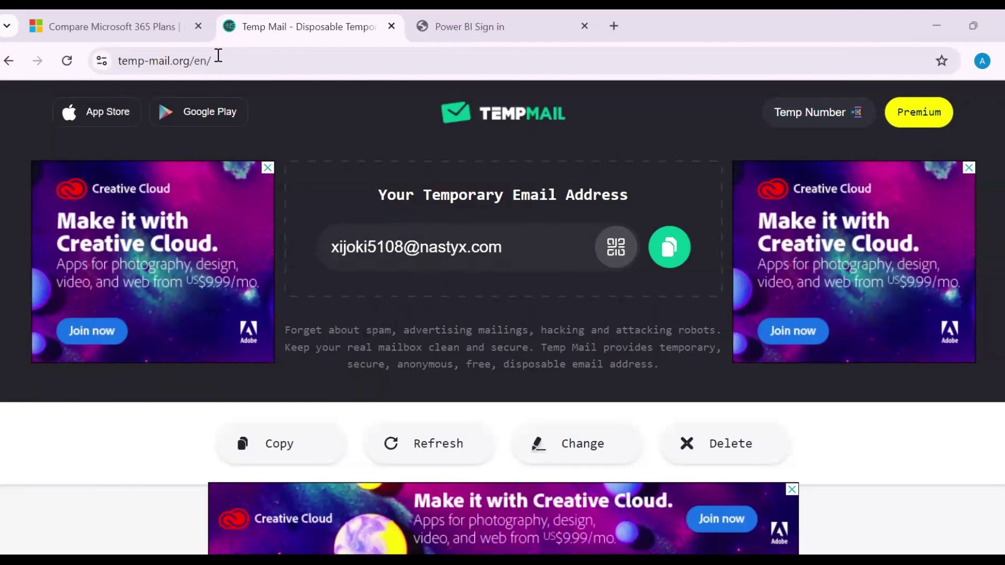
Step: Copy the Temp Mail disposable address with the green copy button and confirm the inbox is empty
click(219, 57)
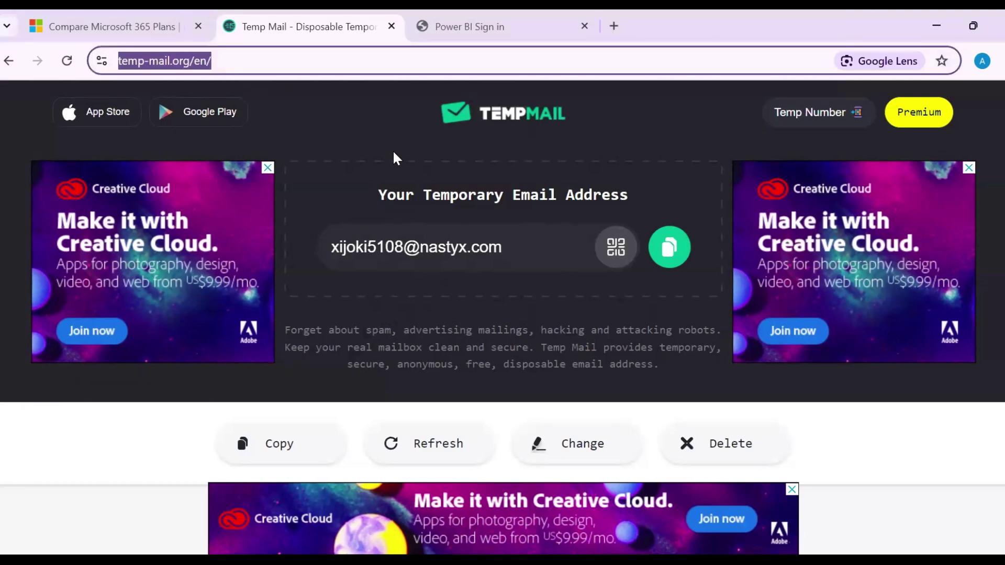
click(330, 246)
drag(373, 256, 497, 258)
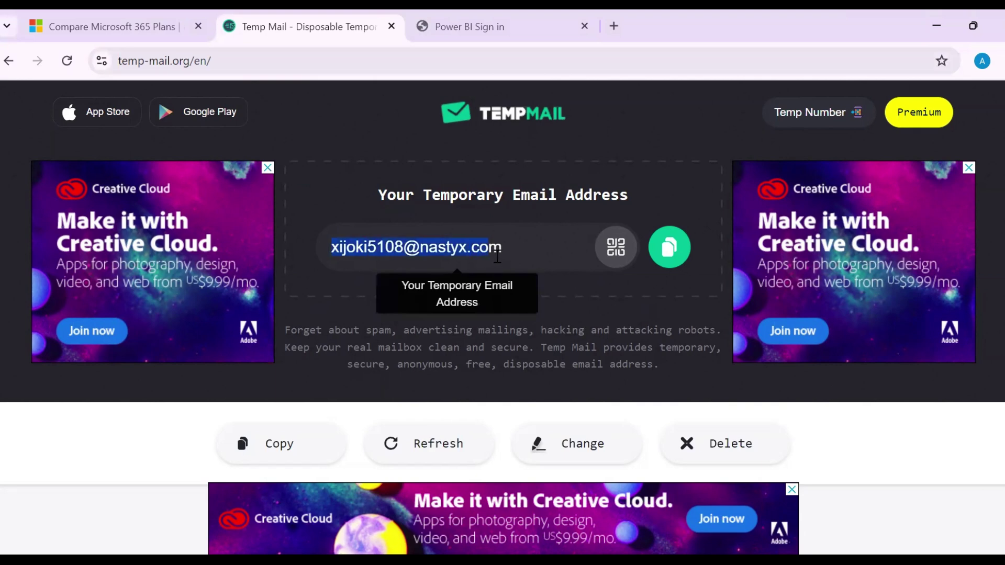
click(528, 262)
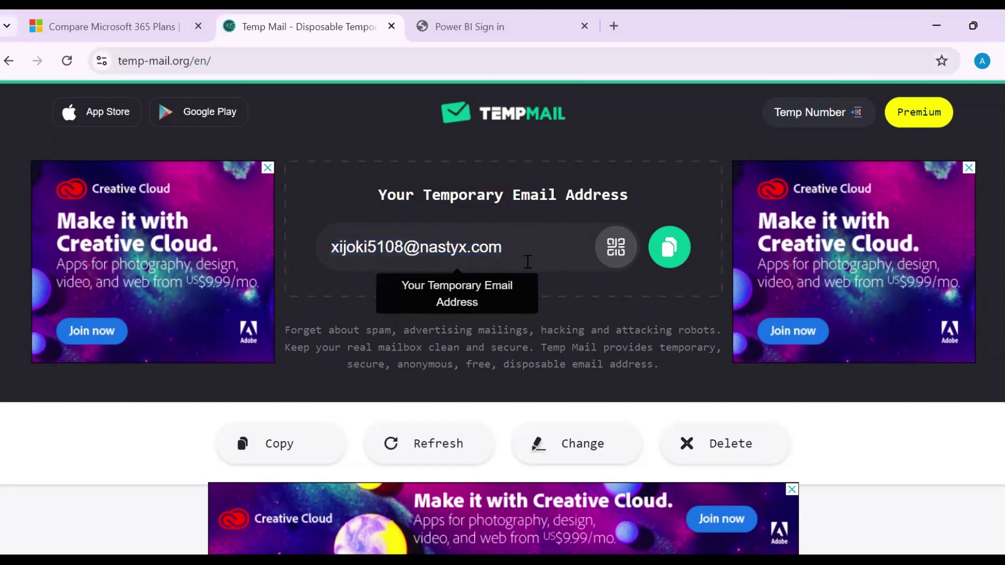
click(664, 257)
scroll(664, 255, down, 10)
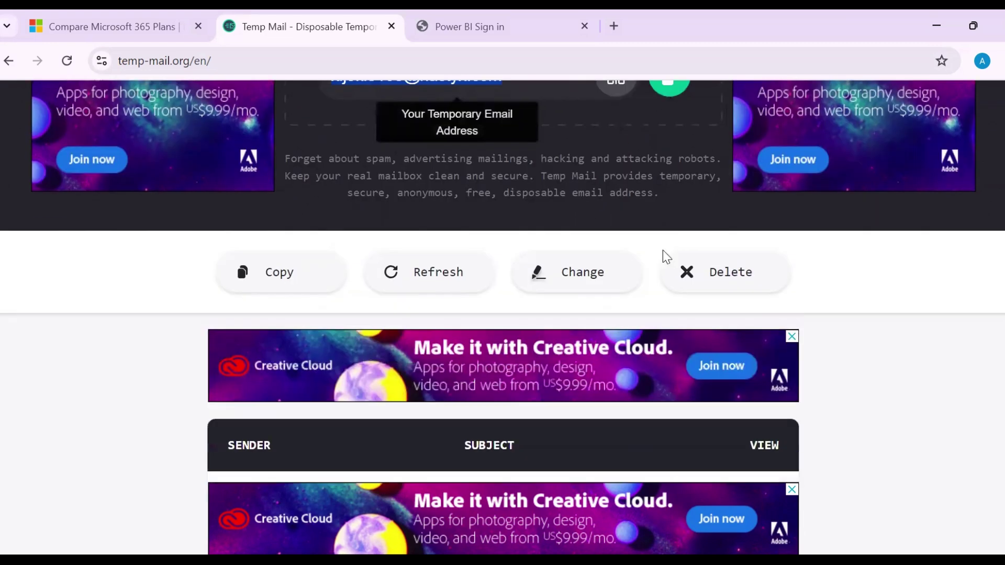
scroll(664, 256, up, 1)
scroll(662, 250, up, 1)
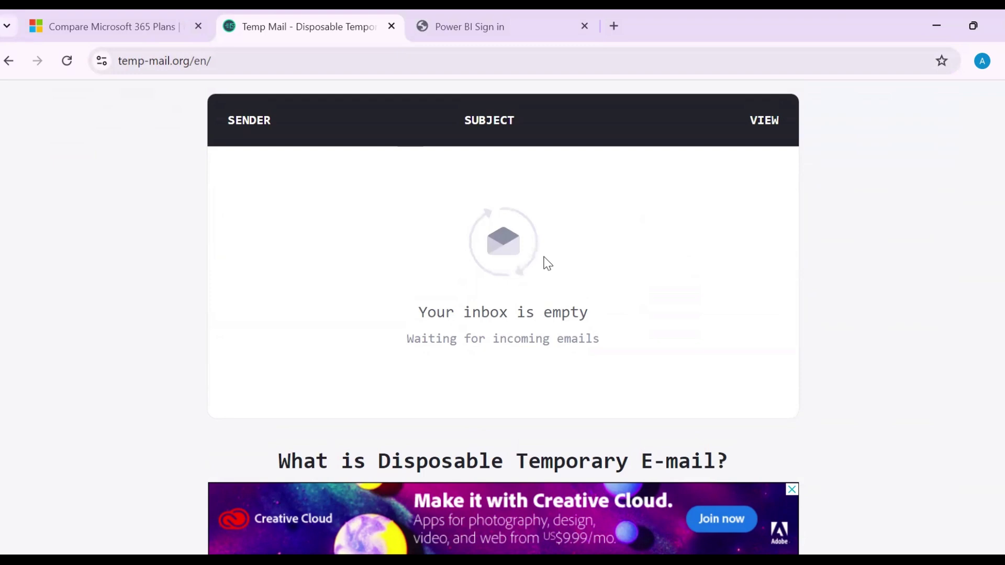
scroll(547, 263, up, 7)
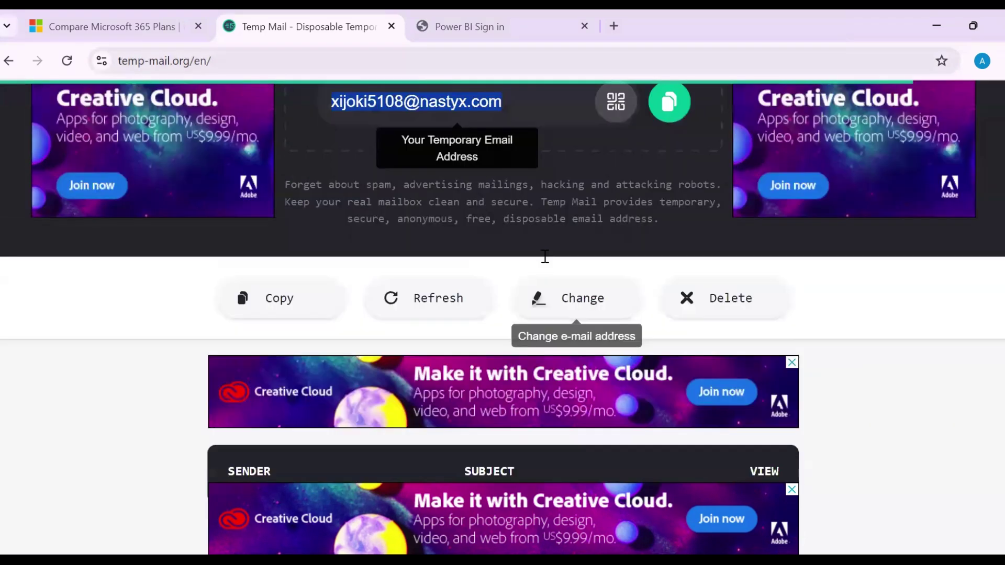
scroll(545, 256, up, 3)
click(669, 246)
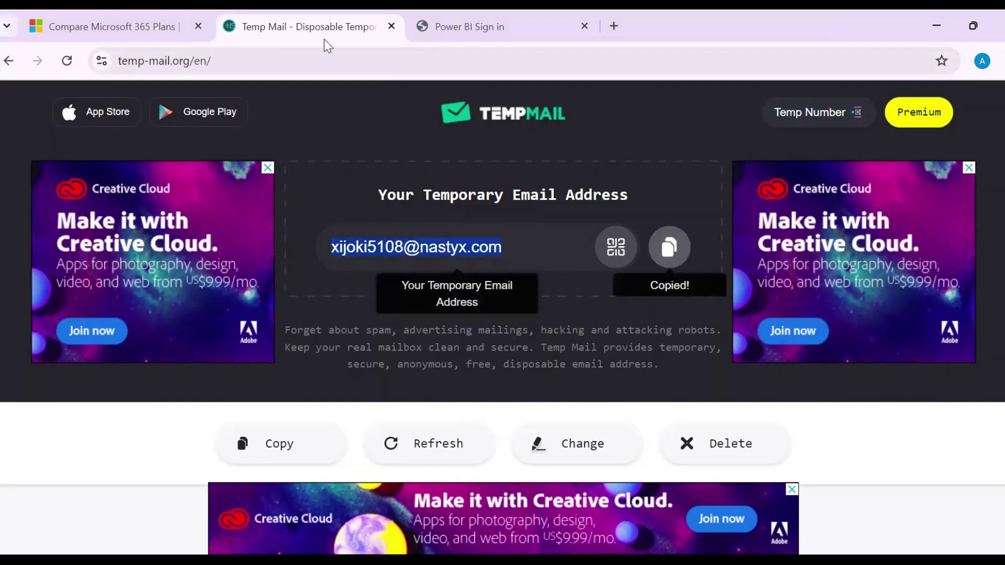
Step: Paste the temporary address into Power BI's Email field and submit it
click(520, 35)
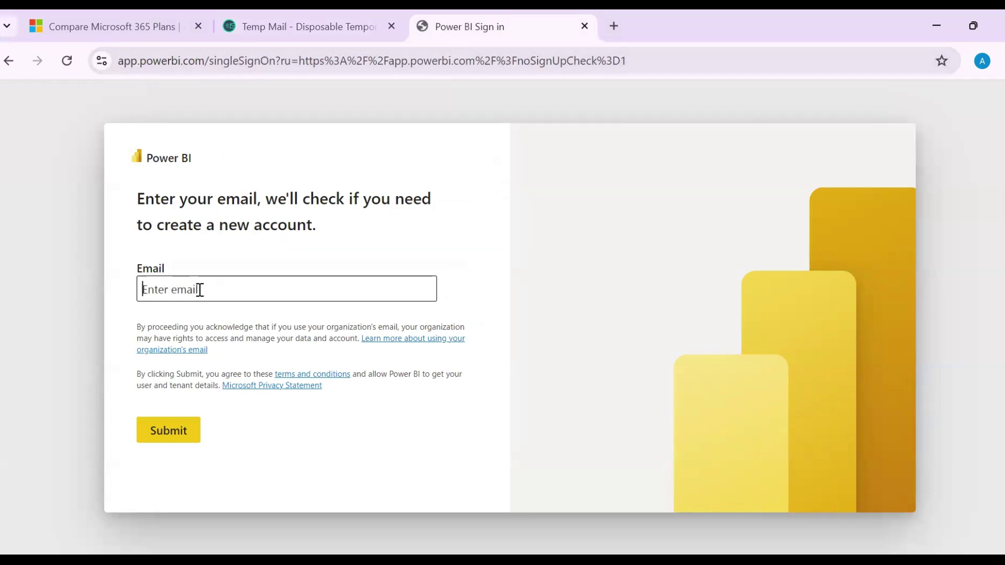
key(ctrl+v)
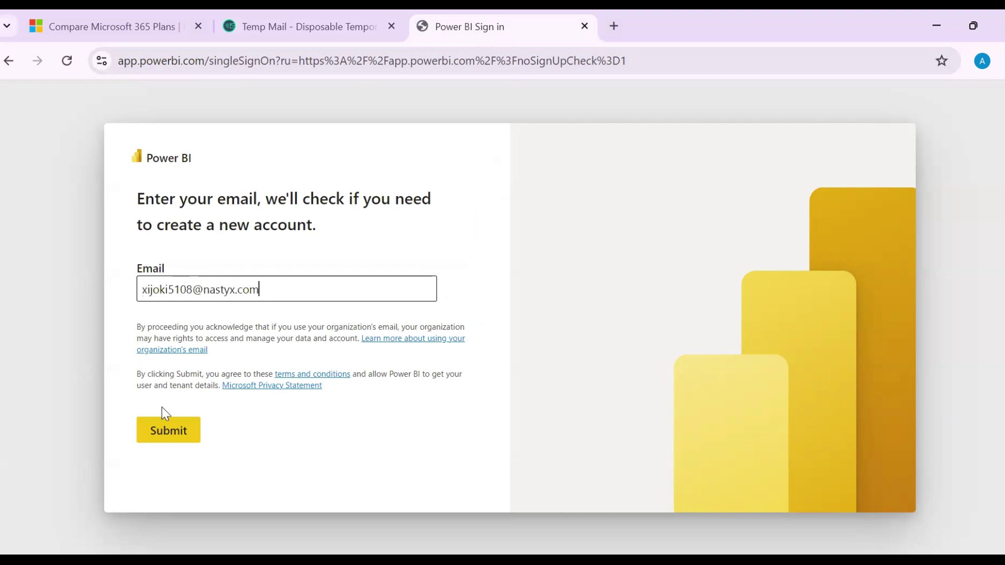
click(170, 433)
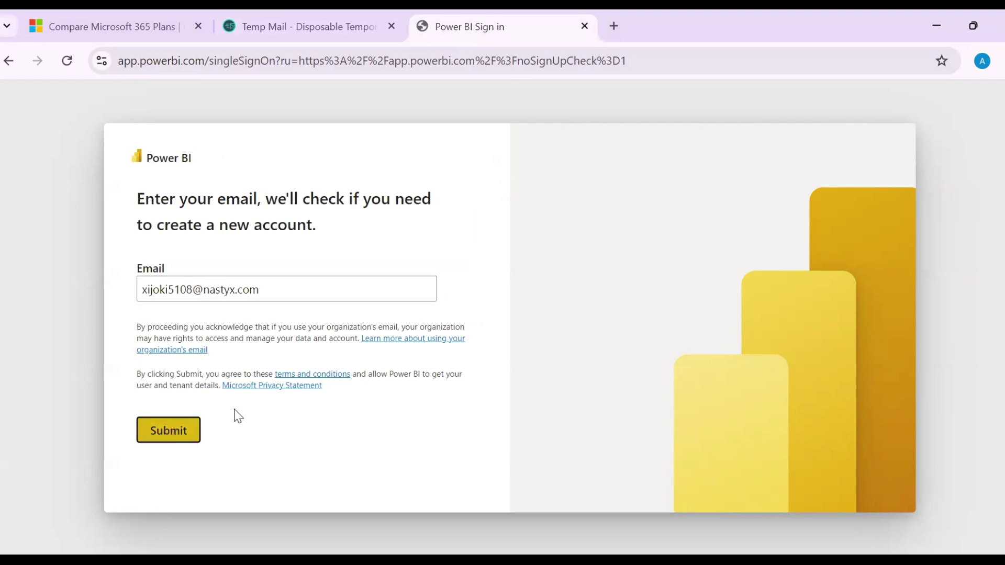
click(178, 441)
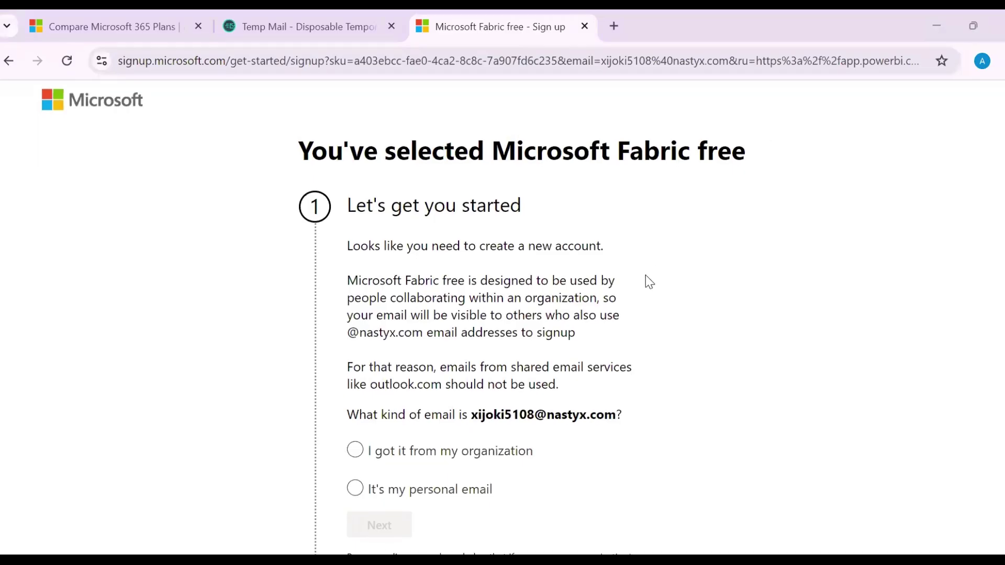
Step: Mark the email as 'It's my personal email' and continue
scroll(645, 276, down, 1)
scroll(646, 276, up, 1)
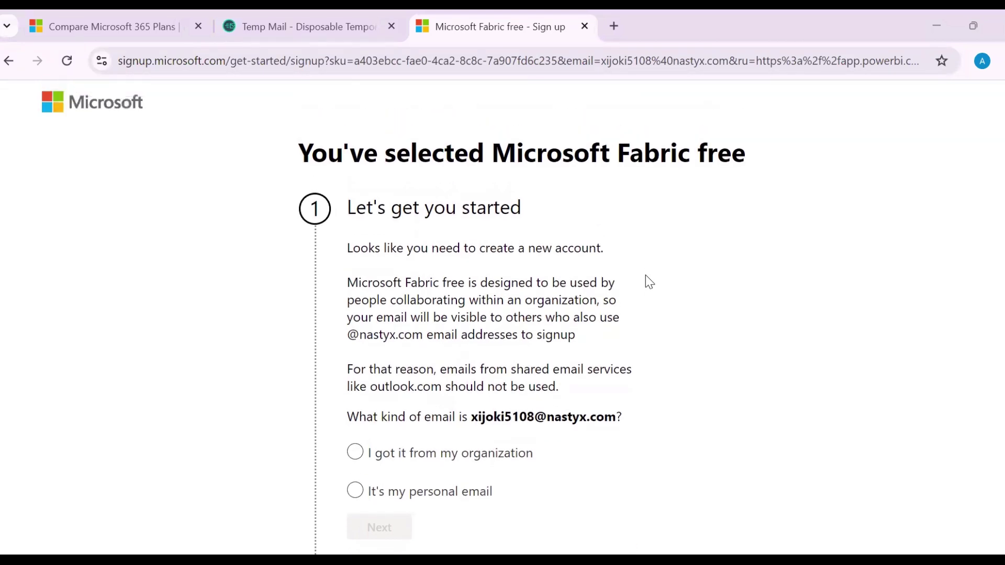
scroll(634, 331, down, 4)
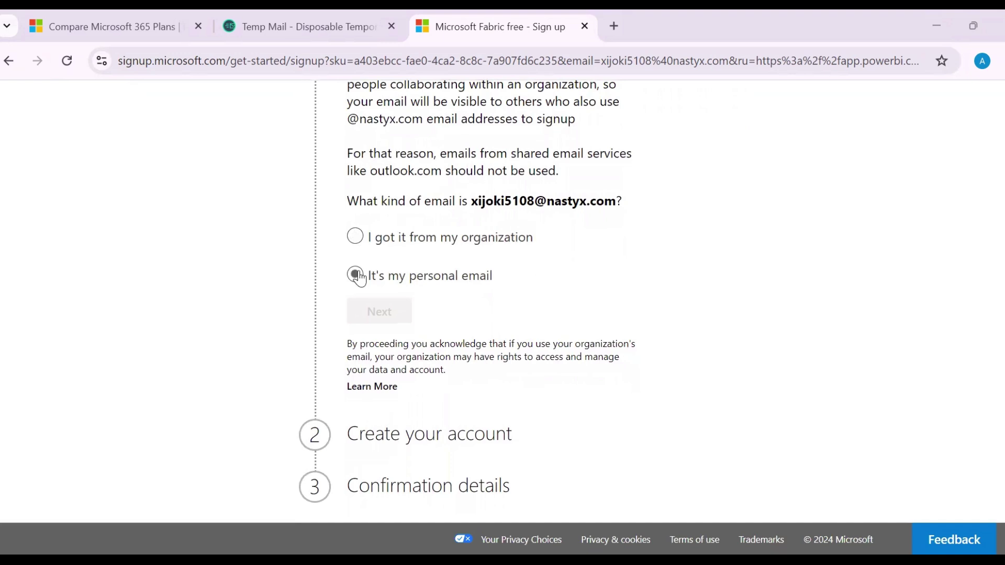
click(358, 239)
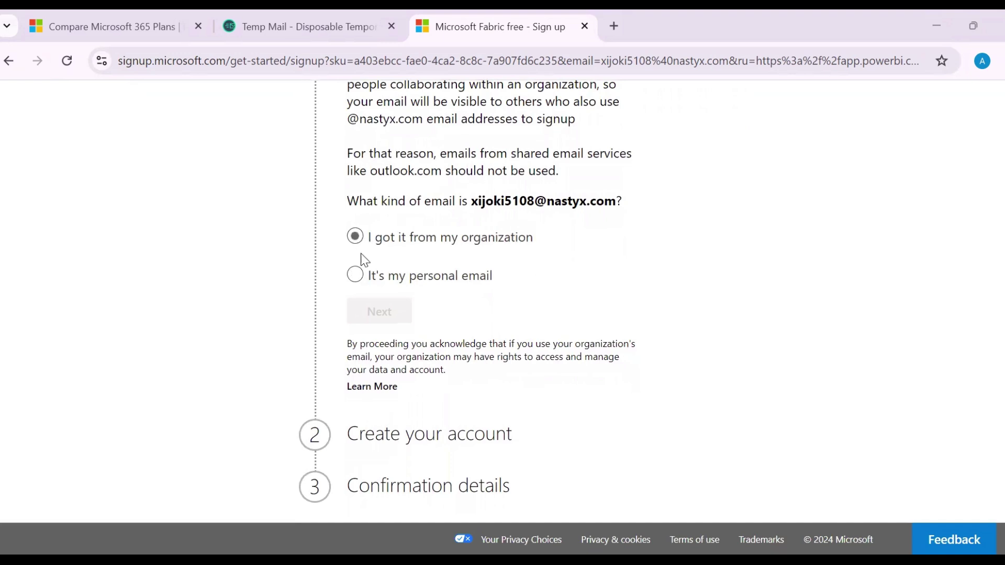
click(361, 281)
click(378, 316)
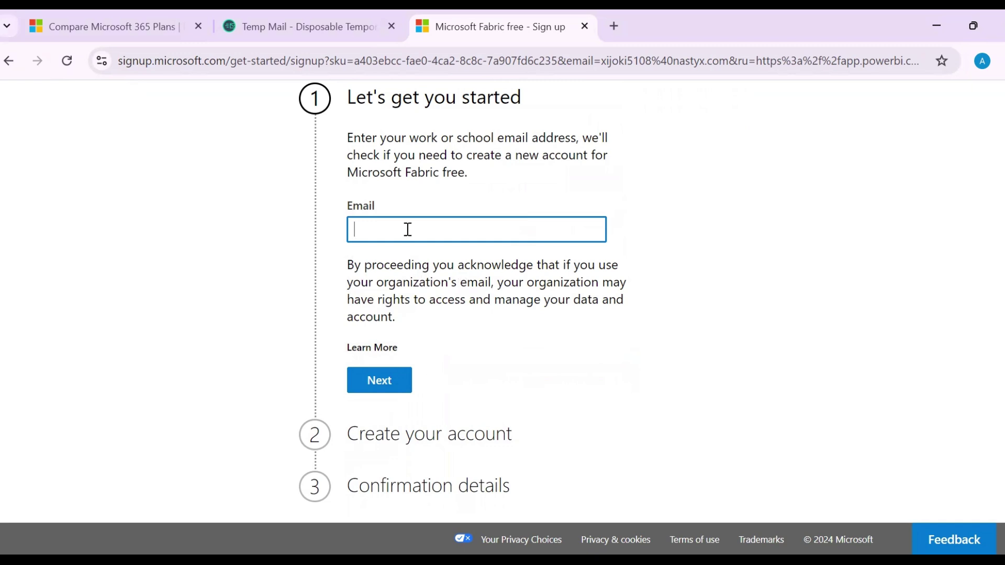
Step: Re-paste the email, then declare it as 'I got it from my organization' and continue
key(ctrl+v)
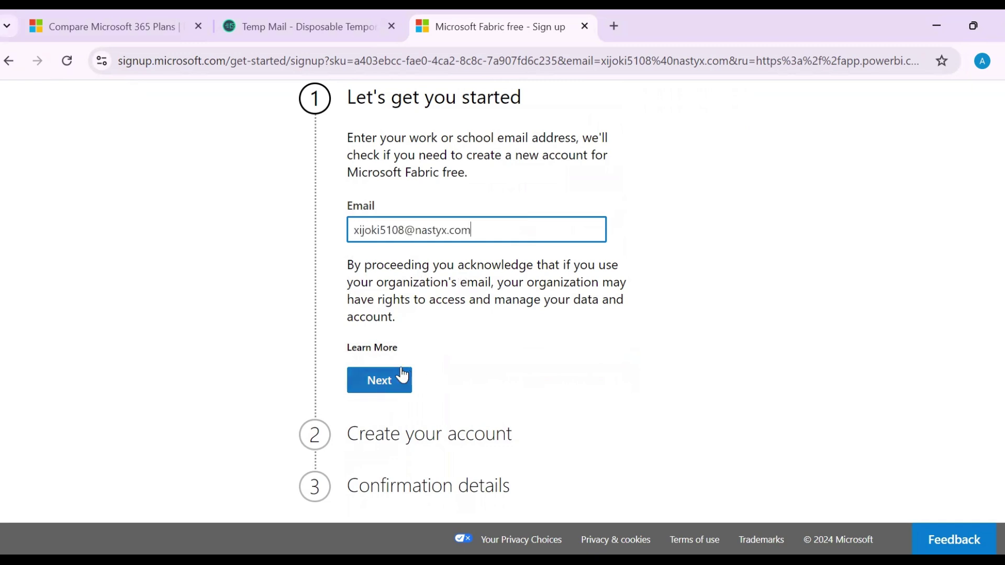
click(402, 375)
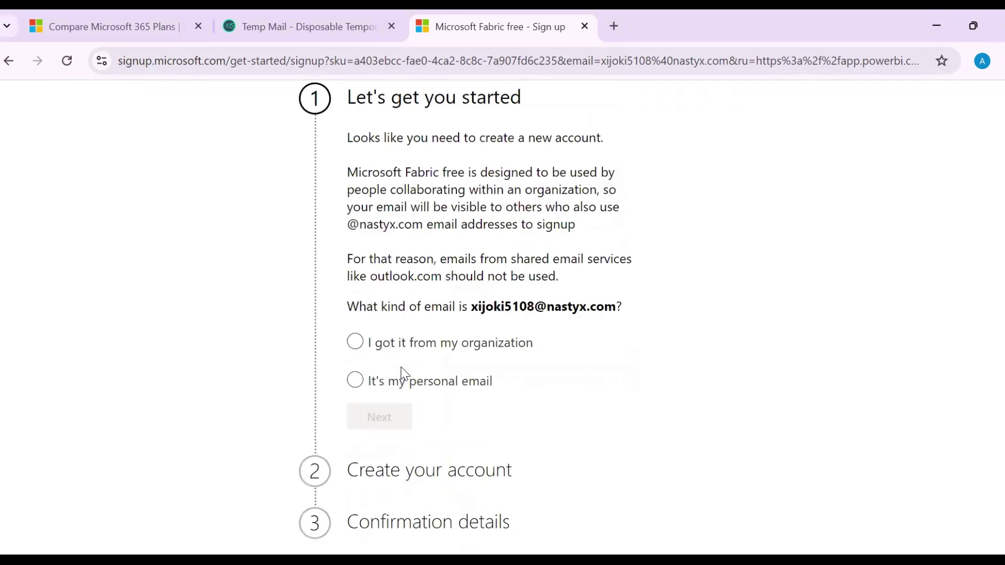
click(384, 346)
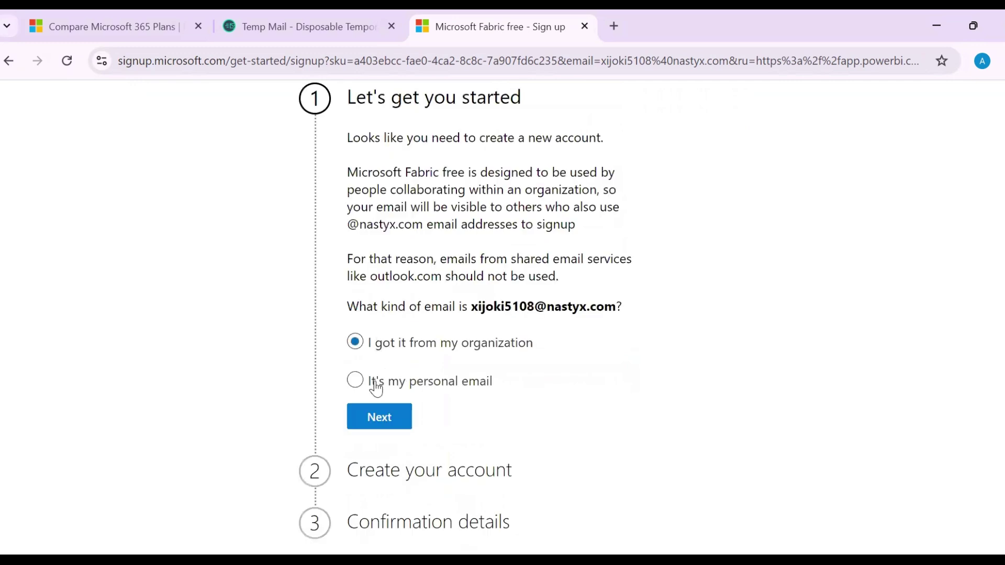
click(375, 418)
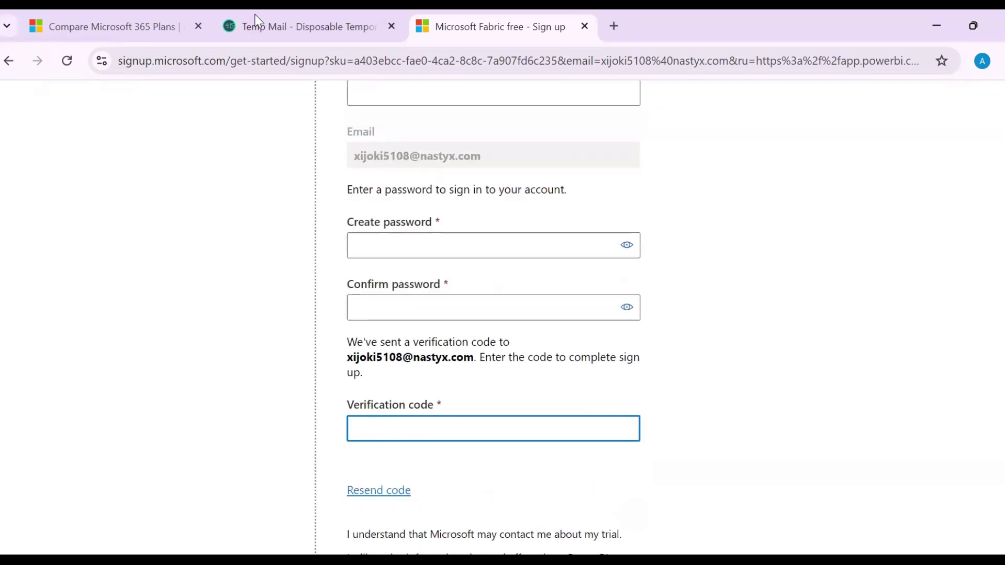
Step: Refresh the Temp Mail inbox to fetch the verification email
click(277, 15)
scroll(275, 250, down, 5)
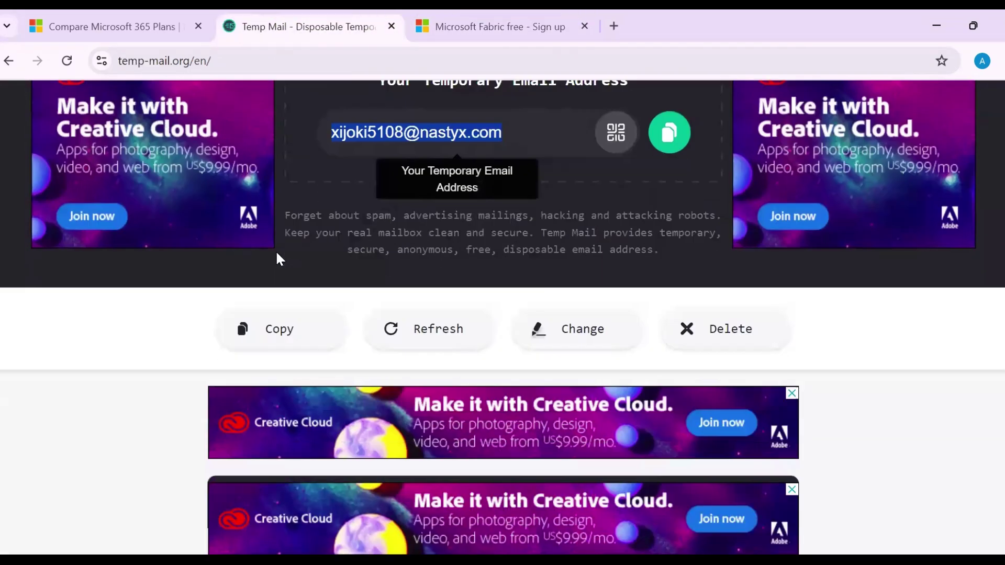
scroll(277, 256, down, 2)
scroll(277, 256, up, 3)
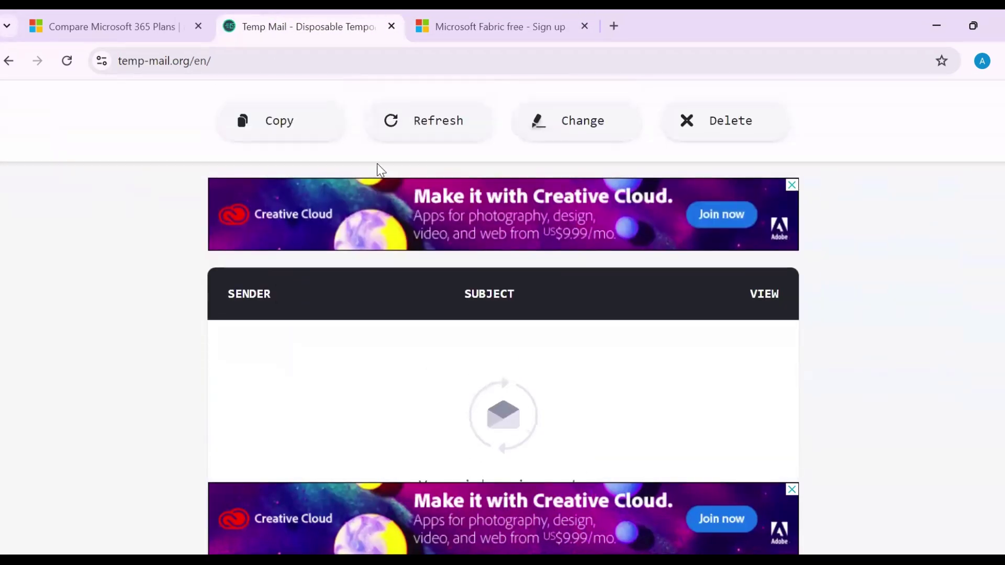
click(401, 138)
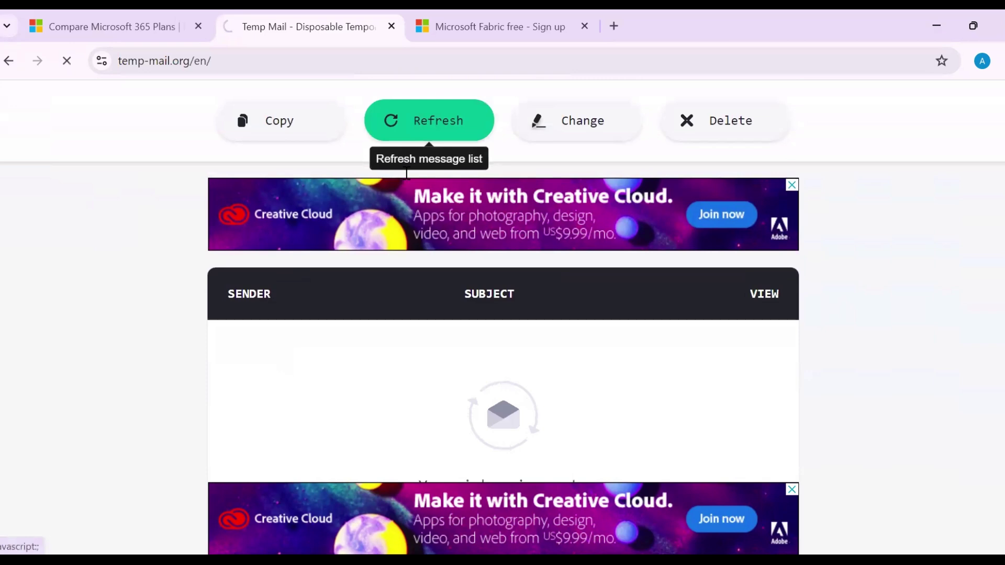
Step: Open the Microsoft Fabric verification email and select its code
scroll(425, 303, down, 4)
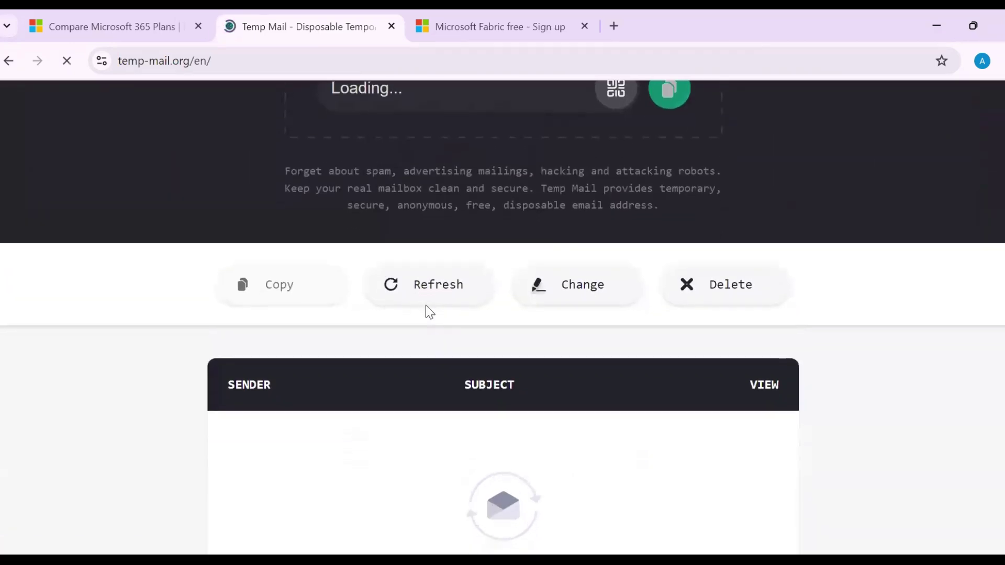
scroll(426, 307, down, 3)
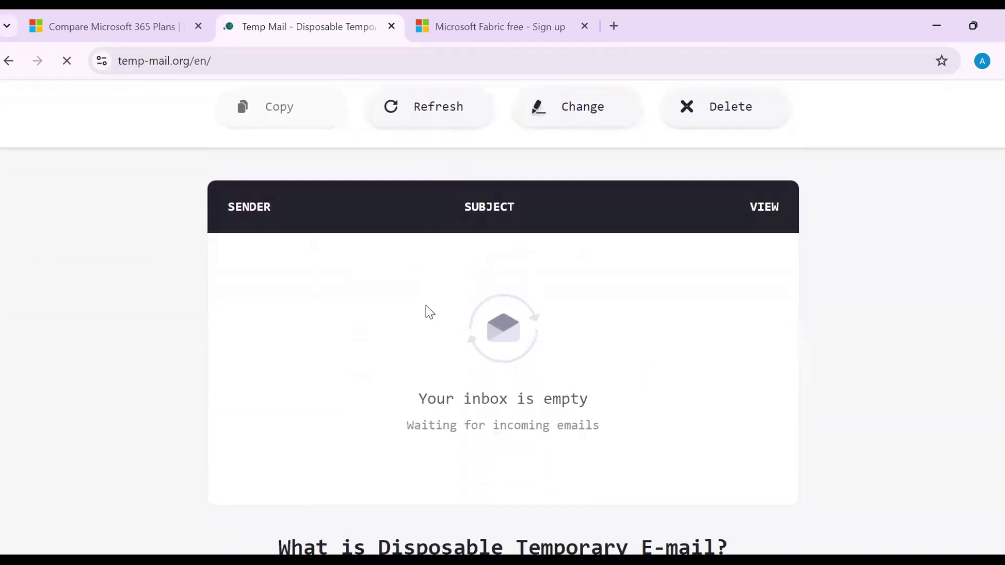
scroll(426, 309, down, 1)
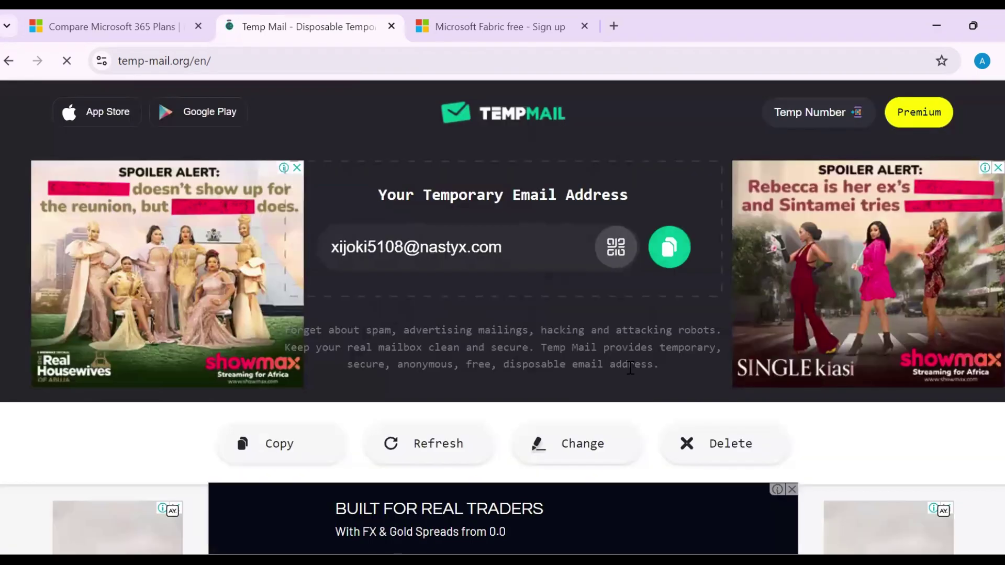
scroll(630, 373, down, 3)
scroll(630, 369, down, 6)
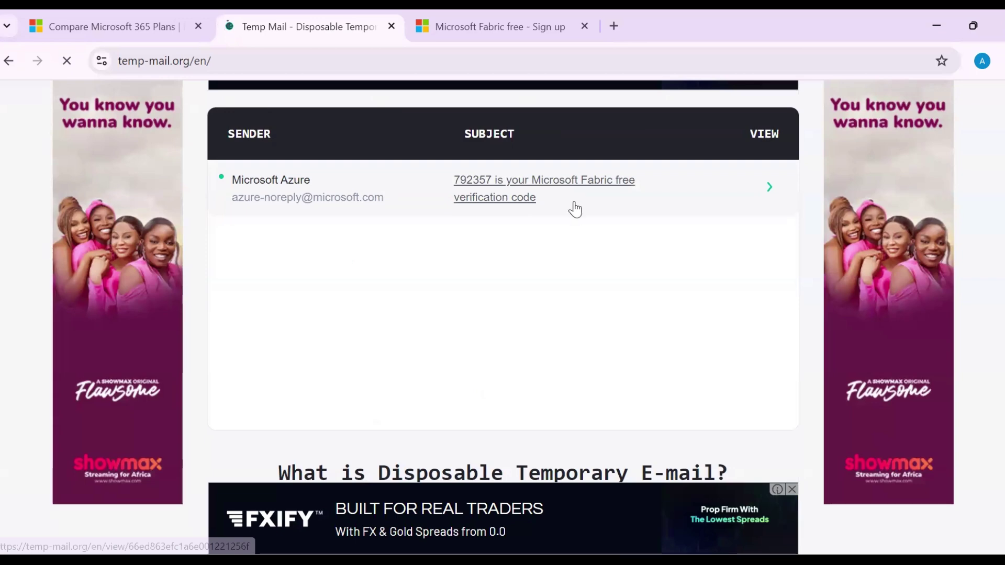
click(609, 200)
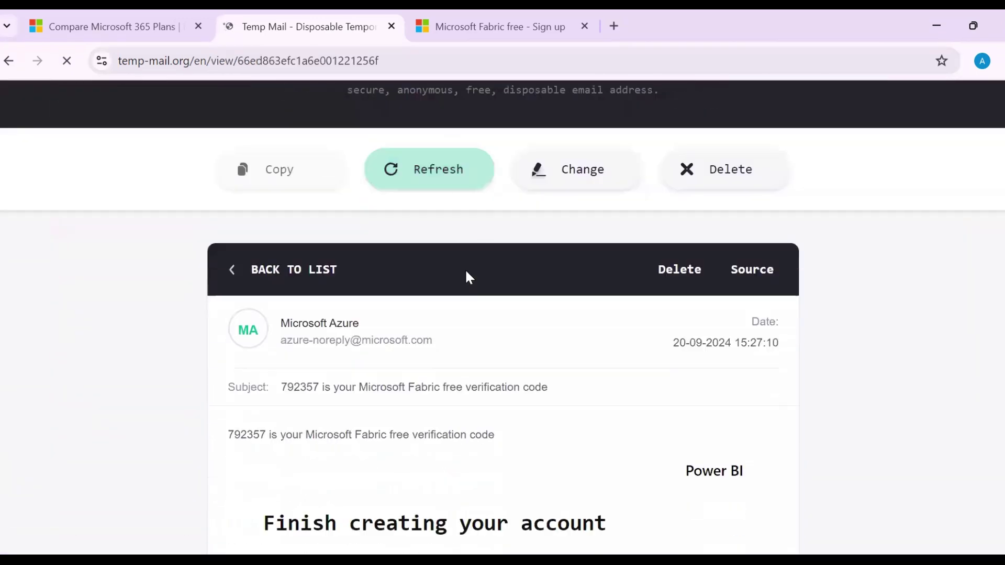
scroll(308, 399, down, 1)
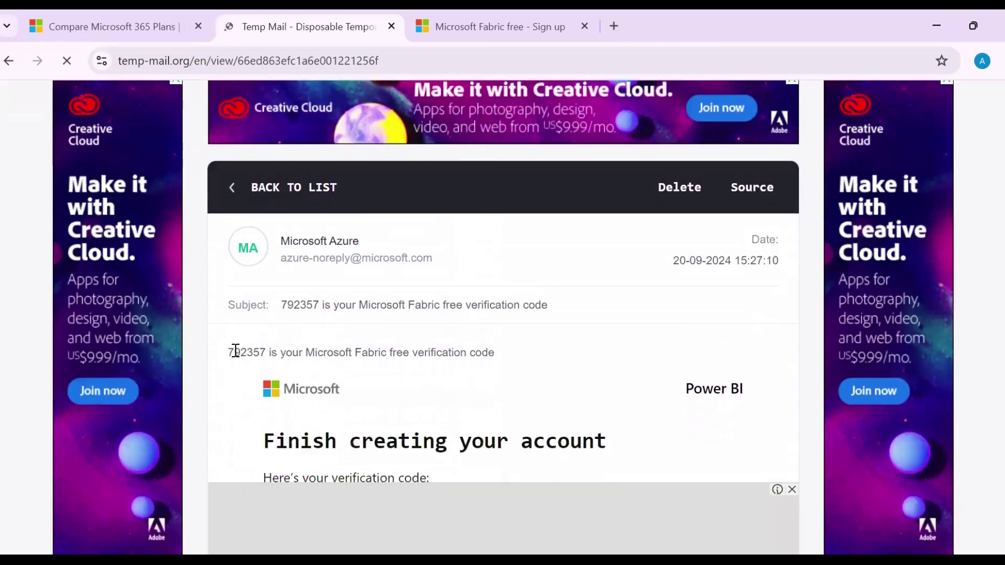
drag(230, 353, 265, 354)
key(ctrl+c)
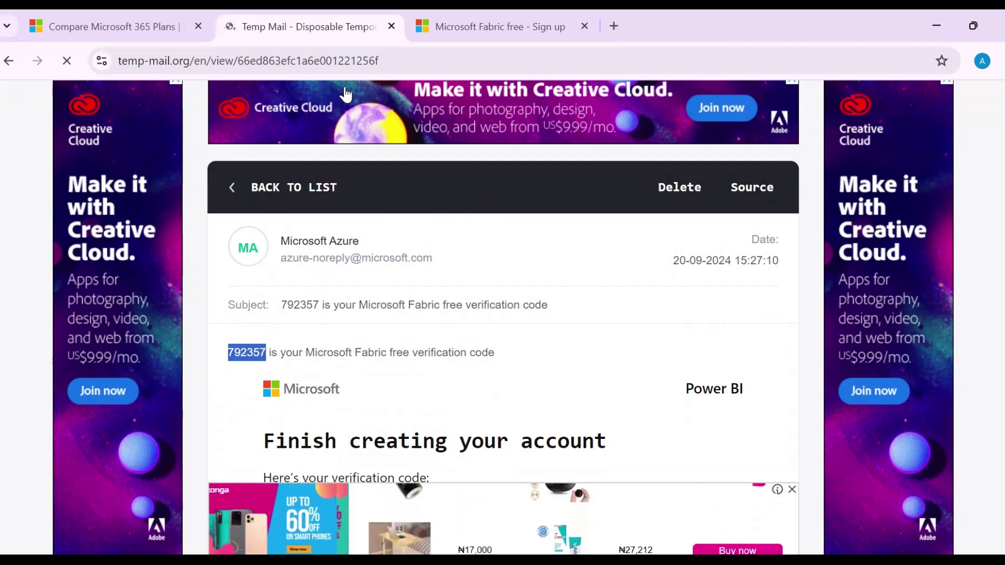
Step: Paste the verification code into the Fabric sign-up form
click(499, 23)
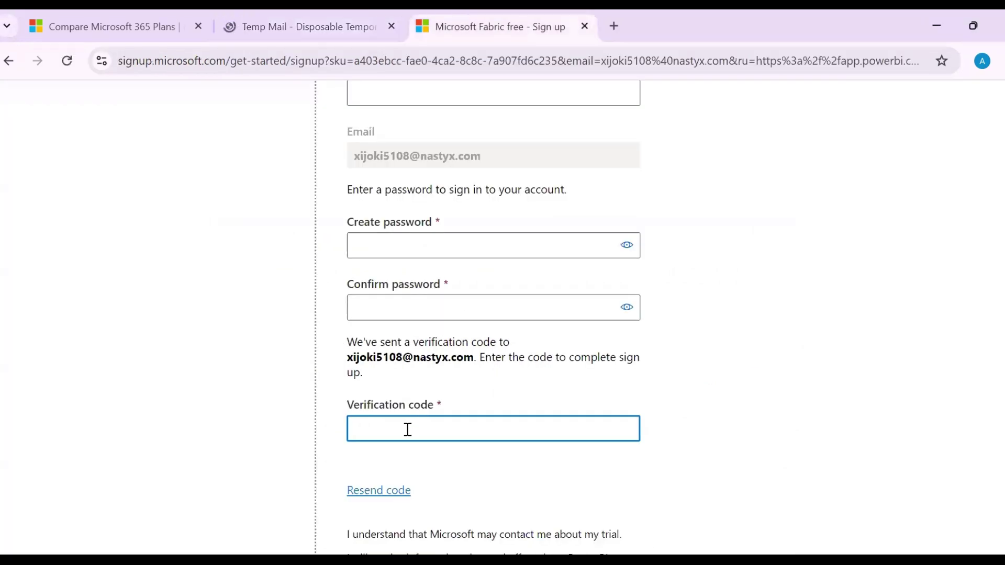
key(ctrl+v)
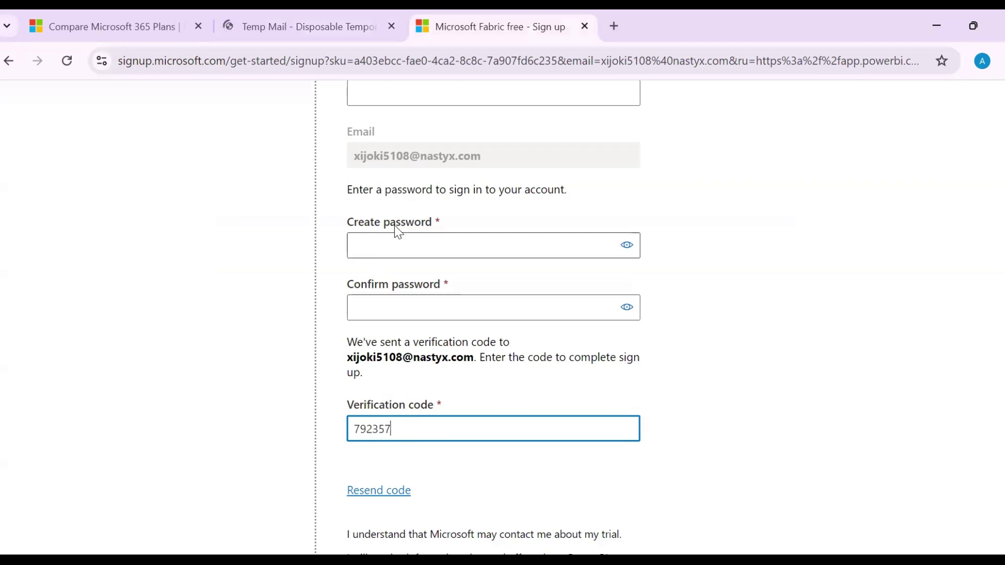
click(401, 246)
scroll(402, 241, up, 8)
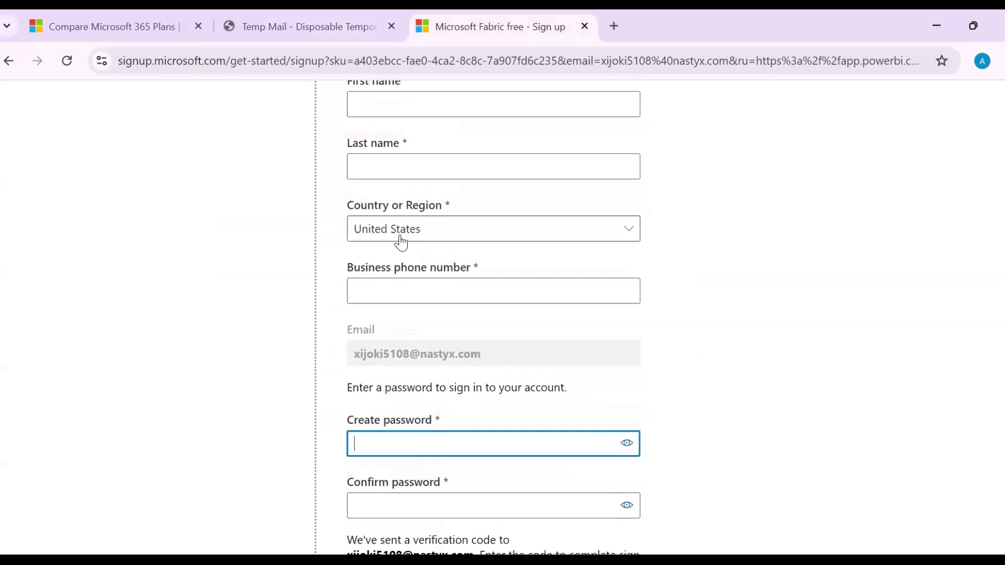
scroll(402, 244, down, 10)
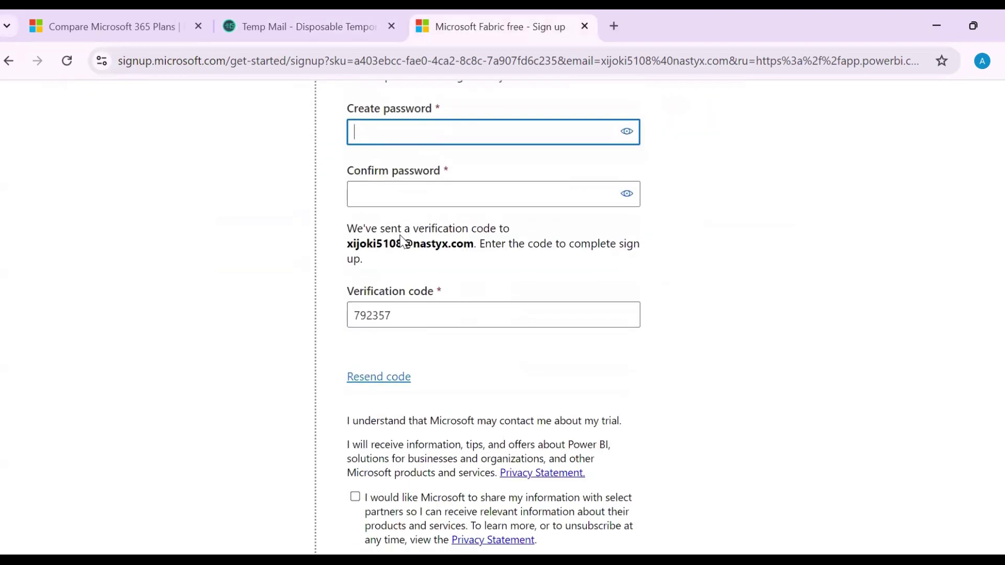
scroll(402, 243, up, 10)
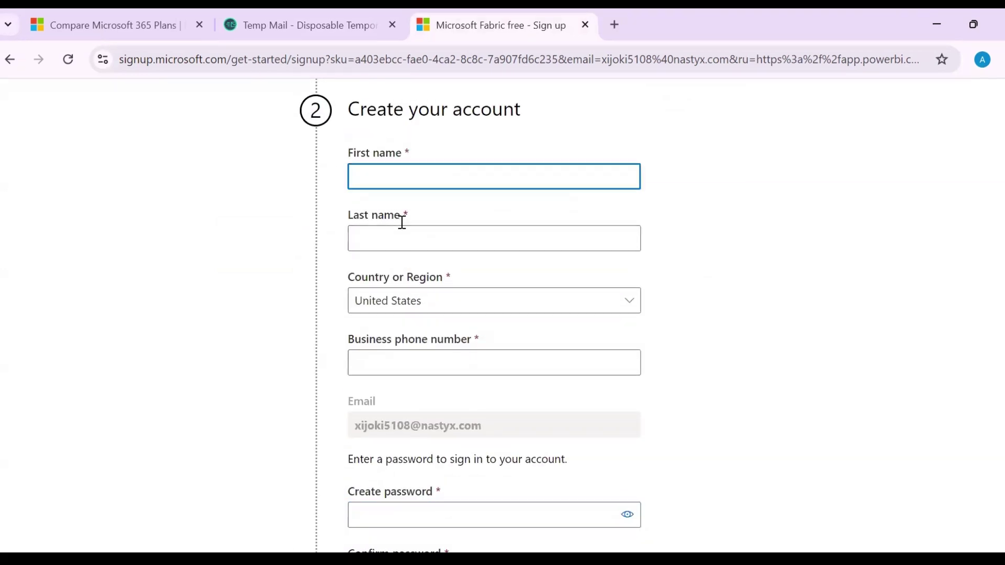
Step: Enter the user's first and last name and choose Nigeria as the country
click(422, 238)
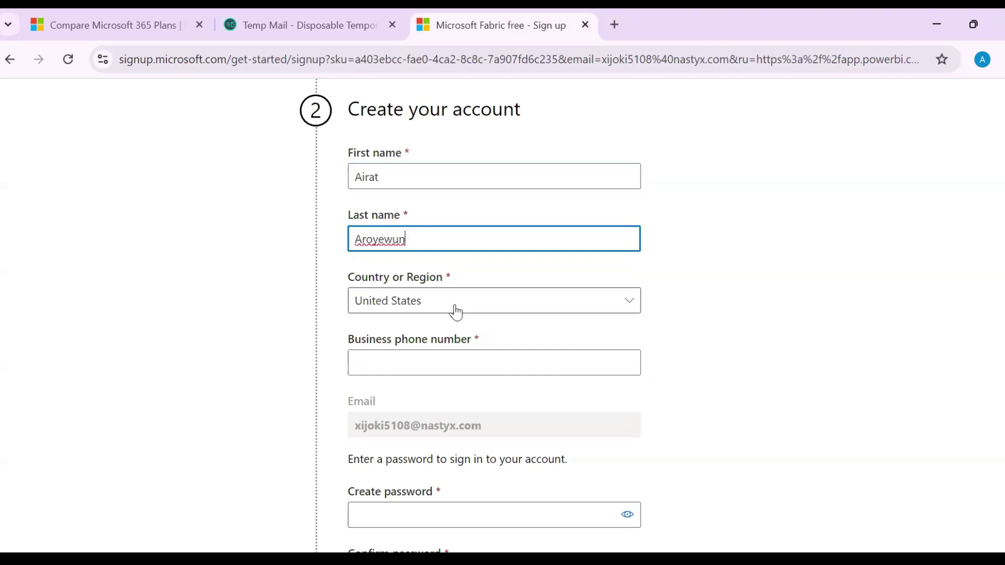
click(456, 312)
scroll(874, 355, up, 10)
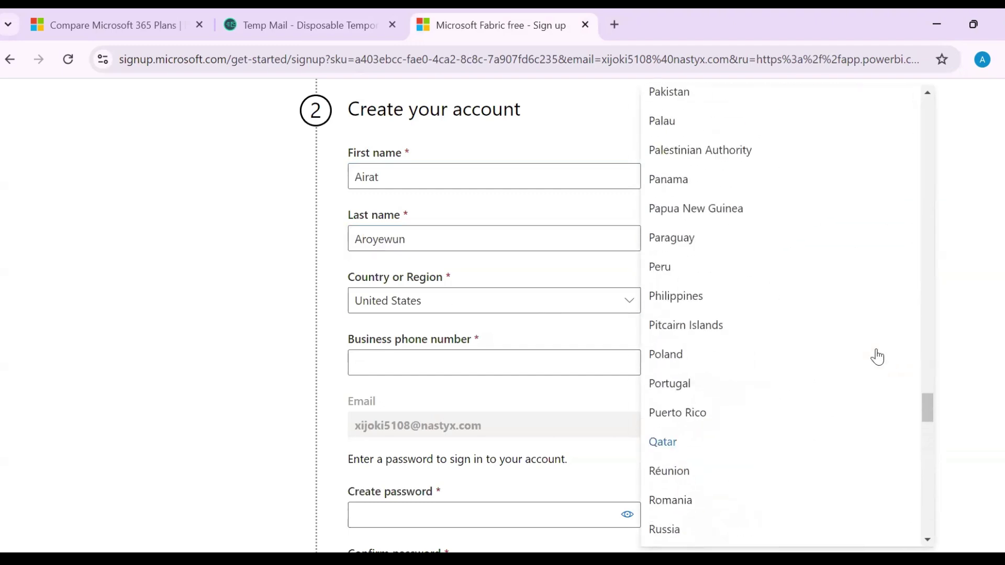
scroll(878, 357, up, 5)
click(759, 258)
Step: Fill in the business phone, enter and confirm the account password, then submit the form
click(514, 361)
scroll(512, 363, down, 2)
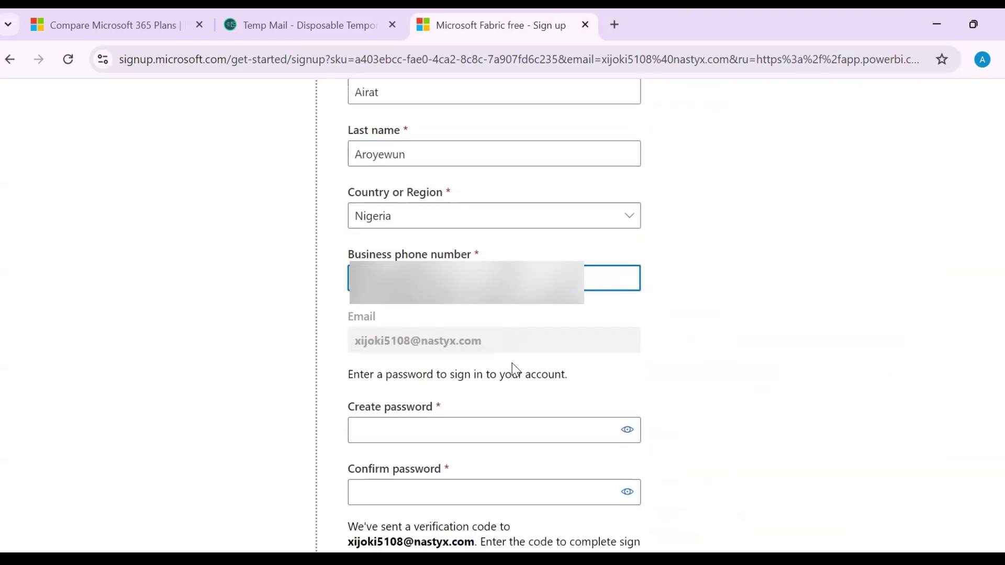
scroll(512, 362, down, 2)
click(445, 309)
text(•••••••)
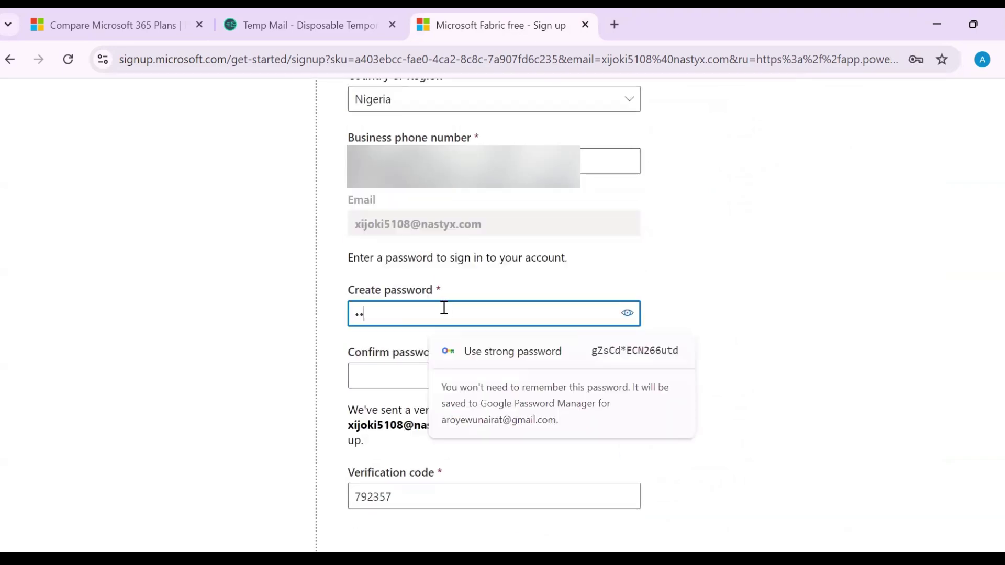
text(••)
click(468, 380)
text(•••••)
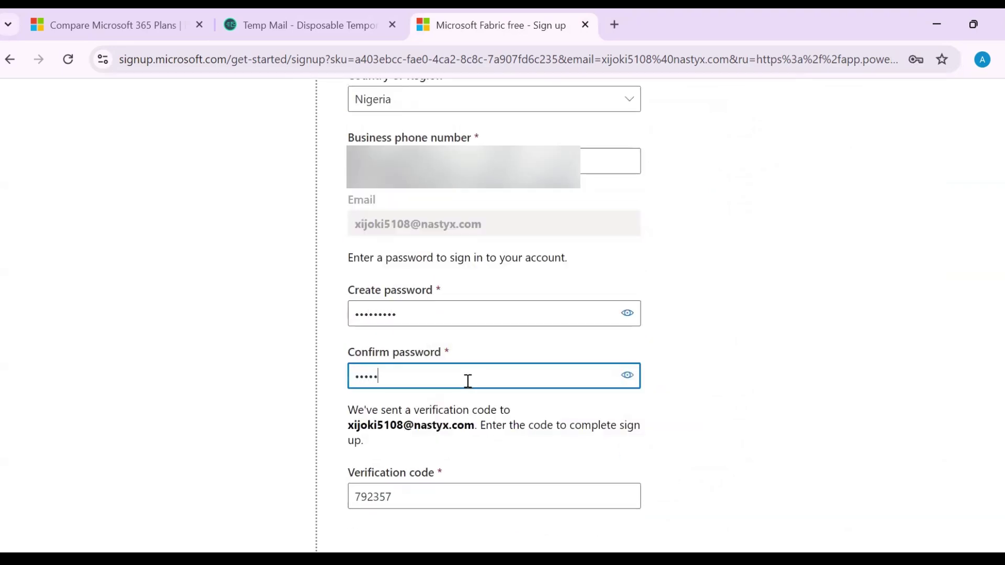
text(••••)
scroll(469, 380, down, 6)
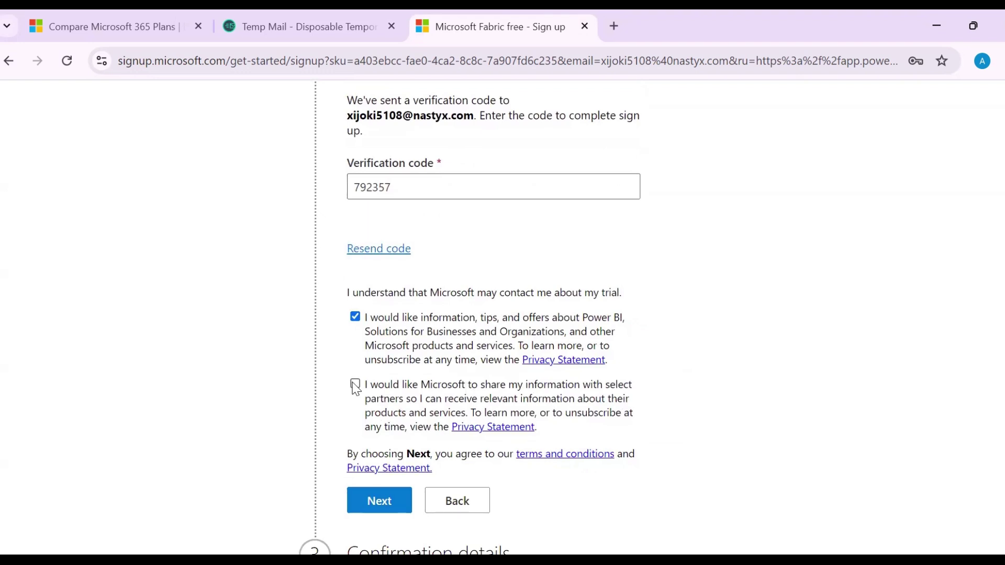
scroll(356, 391, down, 2)
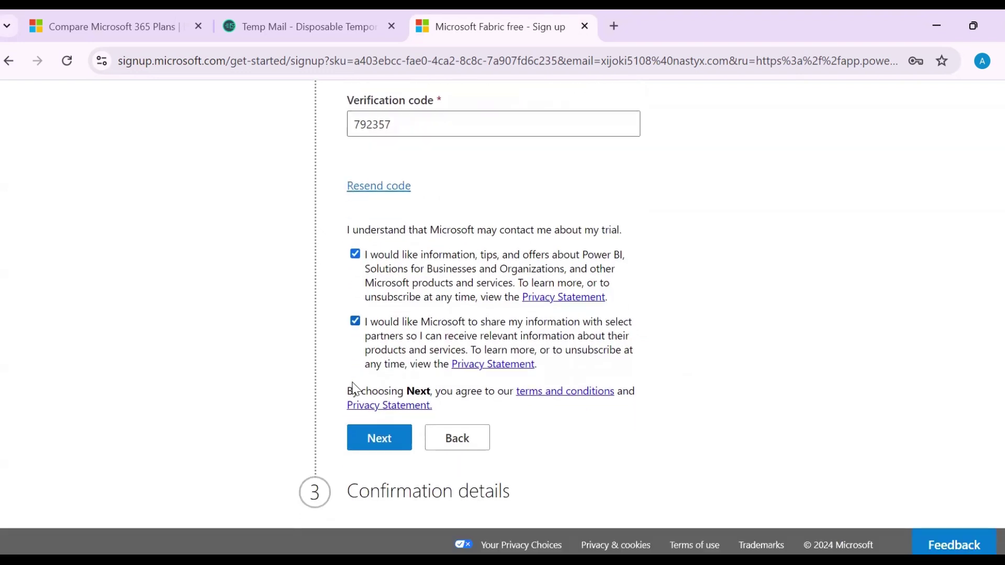
click(396, 441)
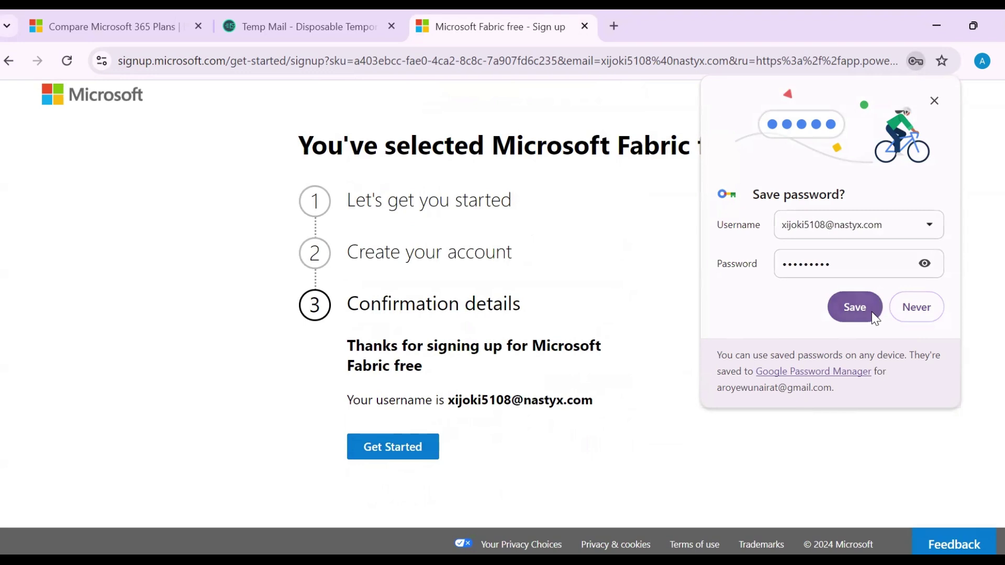
Step: Save the password in Chrome and click Get Started on the confirmation page
click(856, 294)
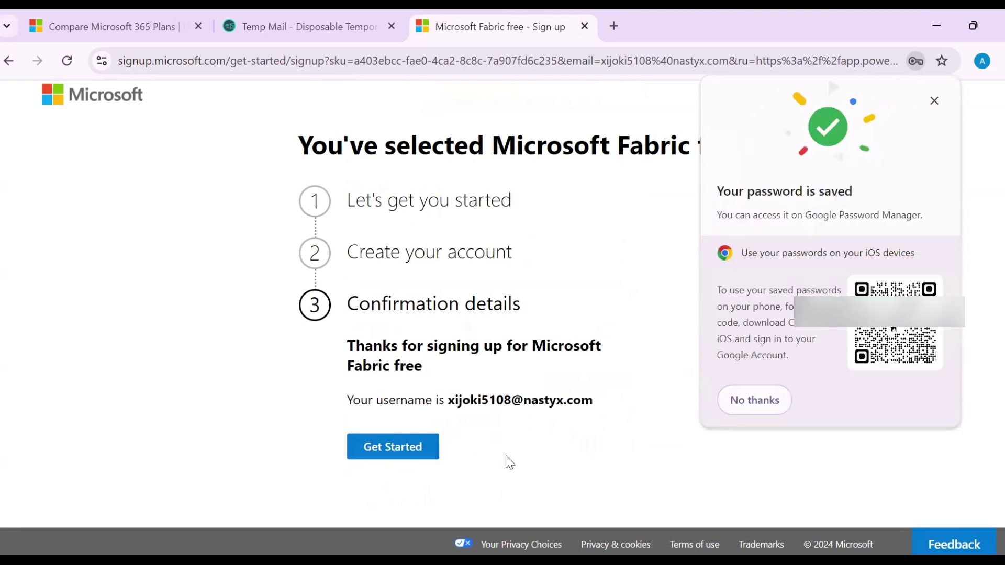
click(403, 451)
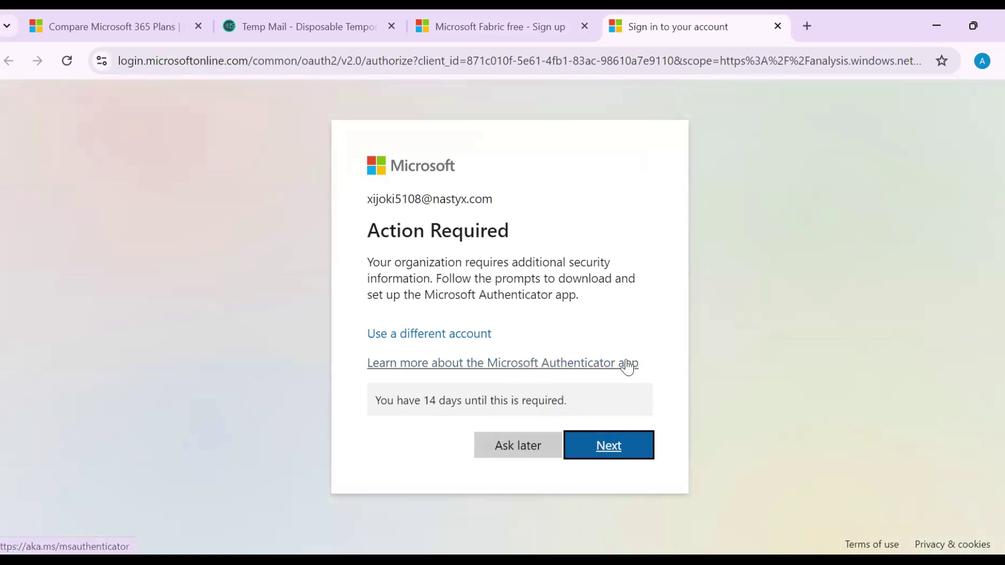
Step: Postpone Authenticator setup with Ask later and stay signed in with Don't show this again
click(370, 368)
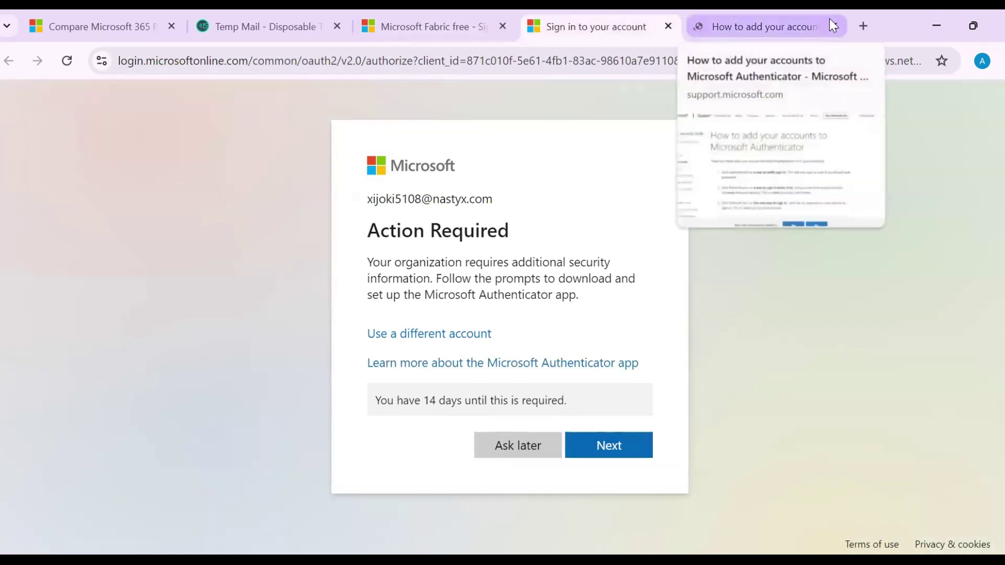
click(834, 26)
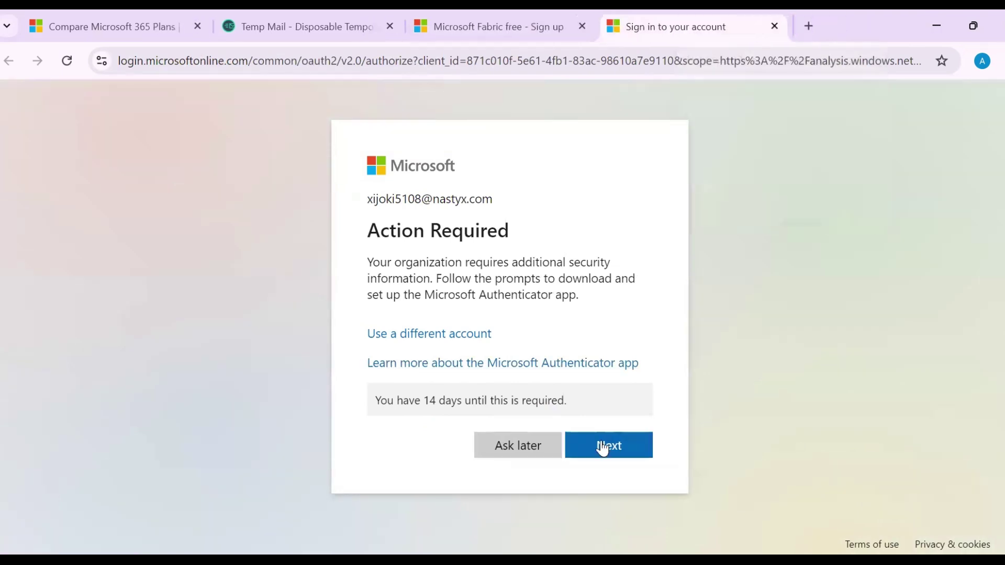
click(534, 446)
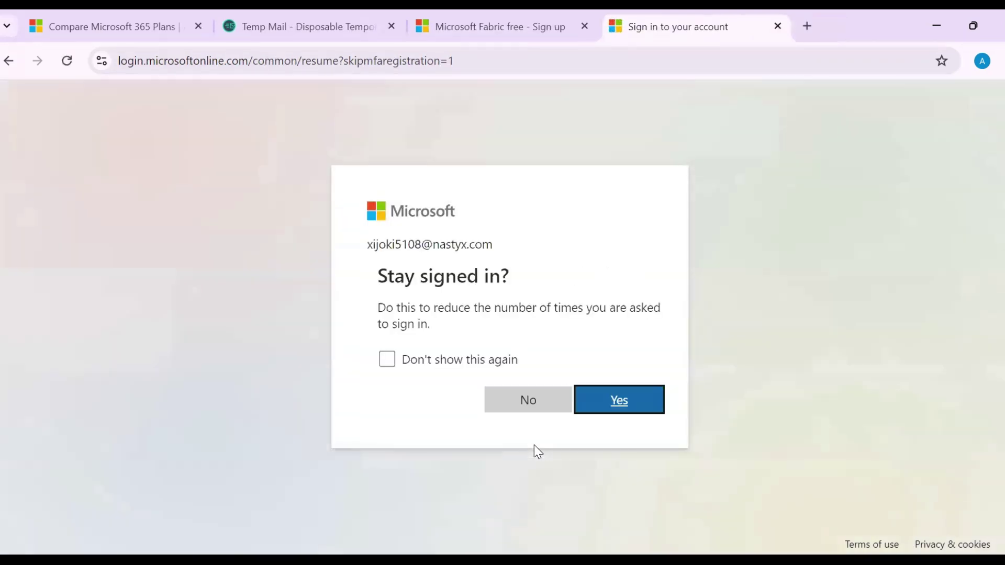
click(377, 358)
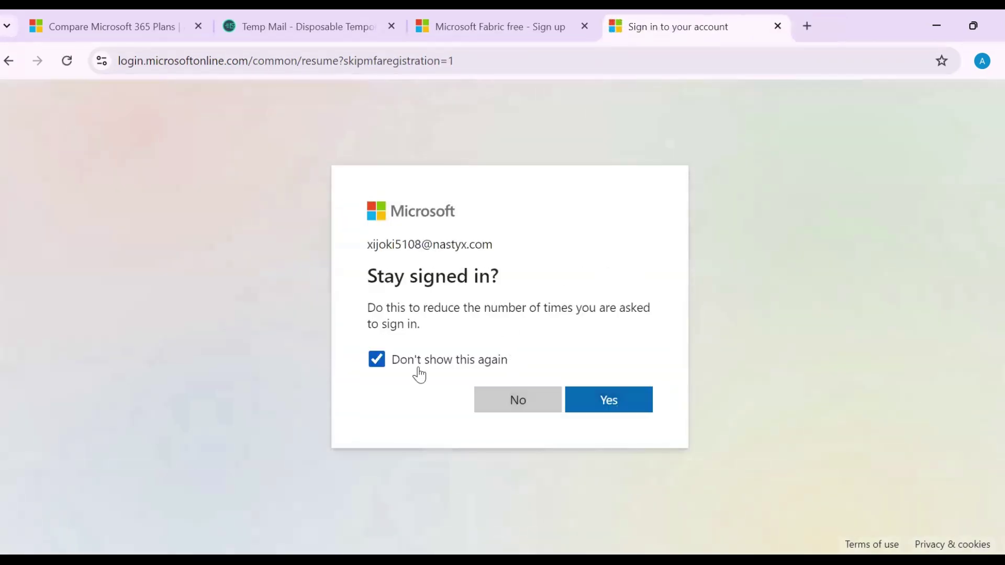
click(617, 411)
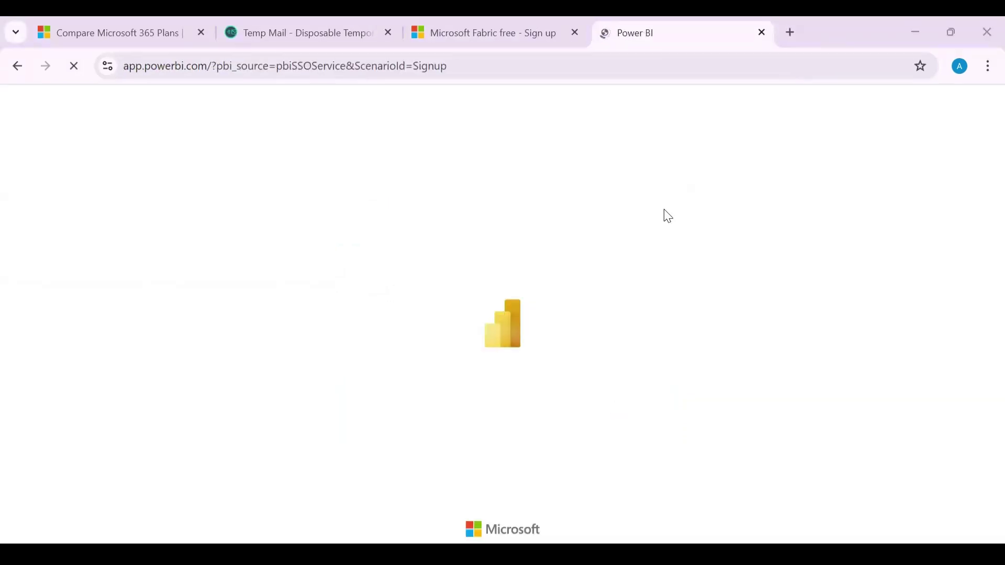
Step: Open the account Profile flyout to confirm the free licence type, then close it
scroll(810, 330, down, 2)
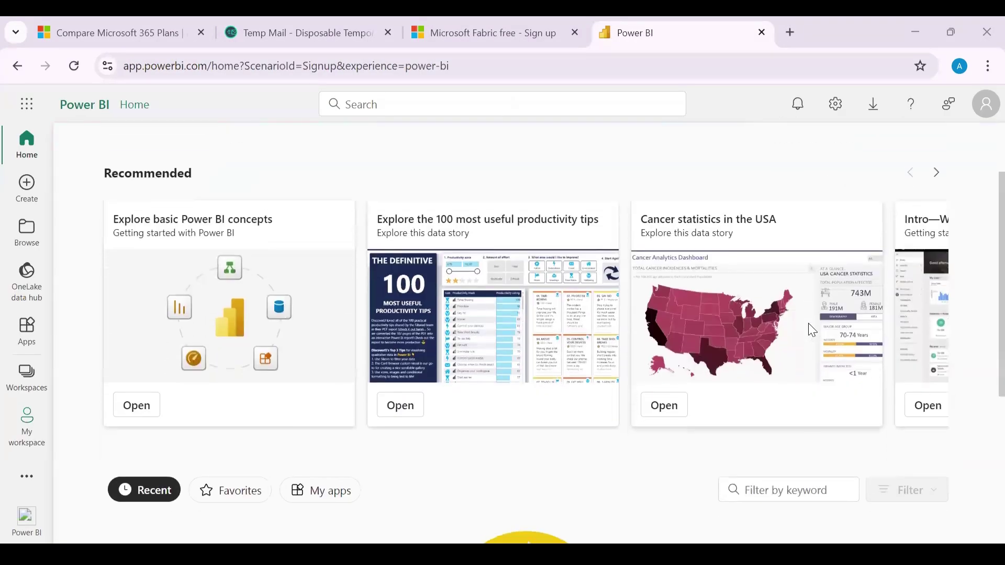
scroll(812, 329, down, 5)
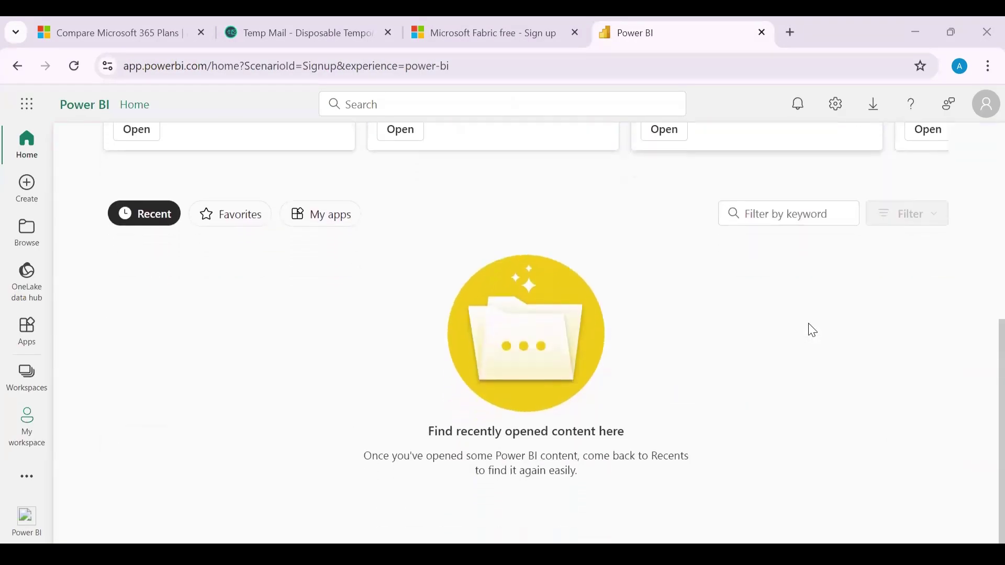
scroll(813, 330, up, 4)
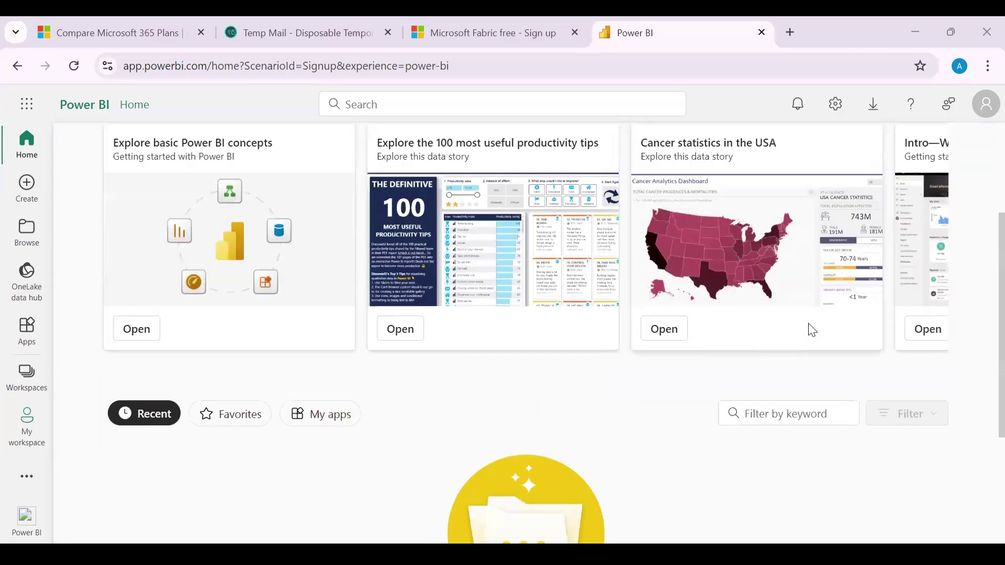
scroll(813, 330, up, 3)
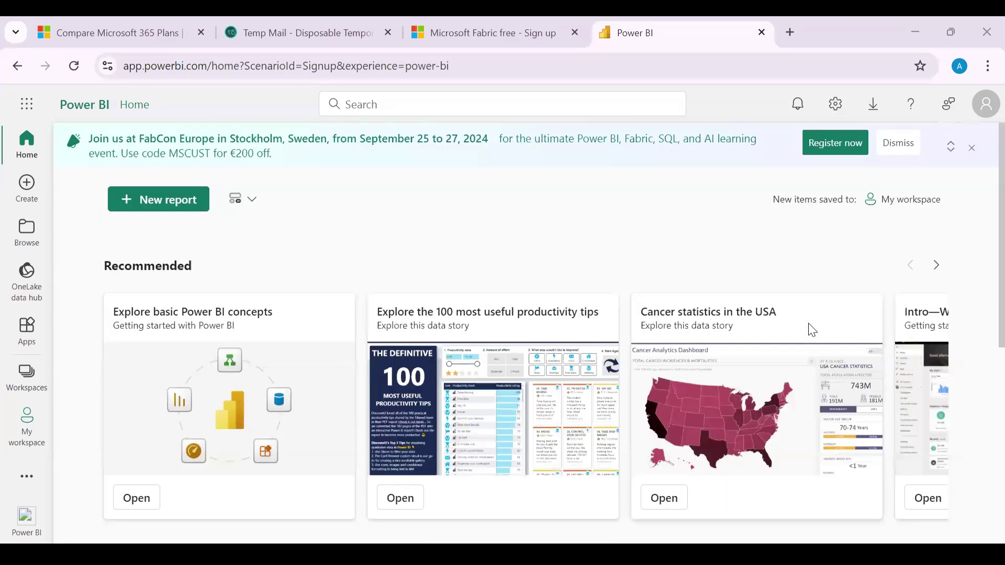
click(987, 108)
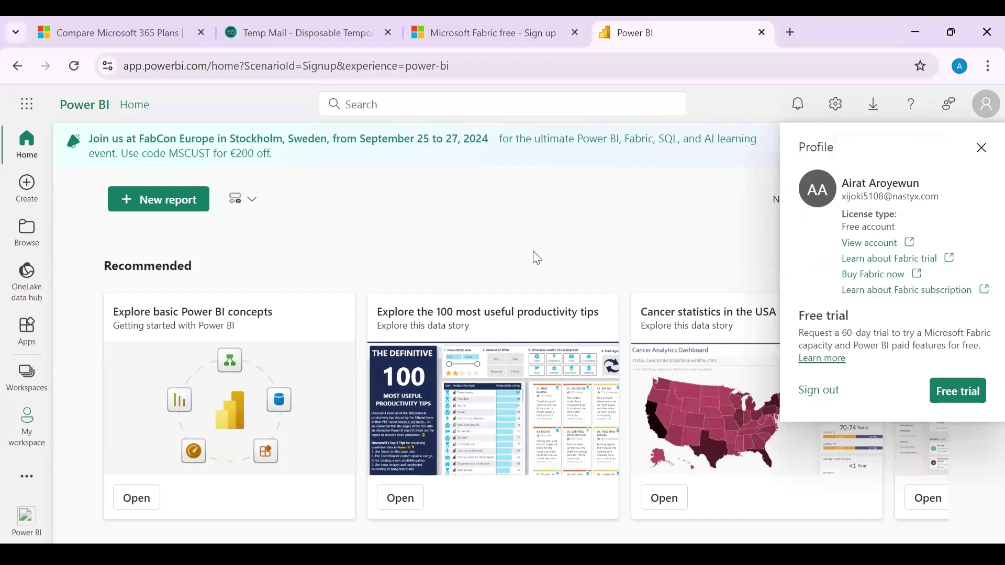
click(986, 103)
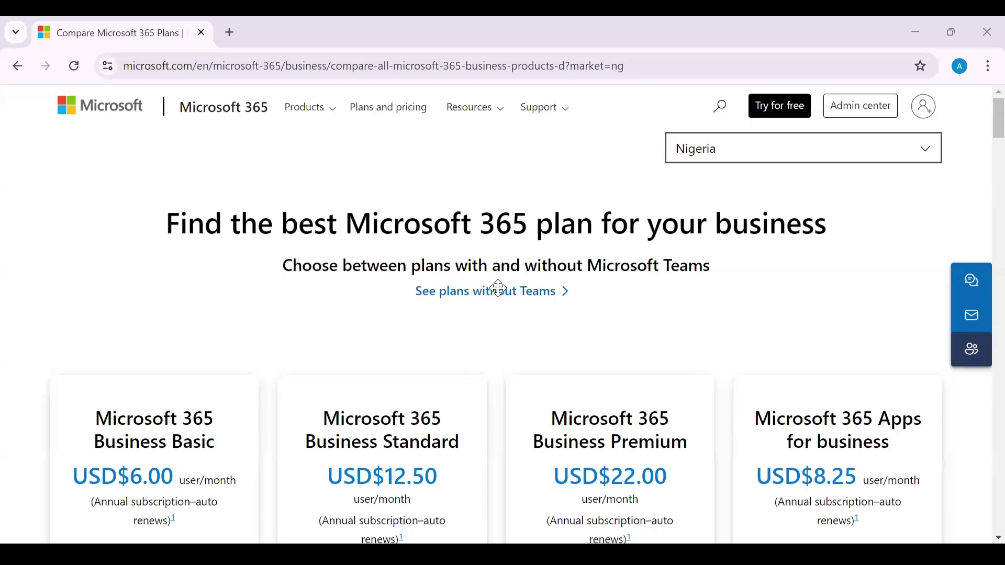
Step: Scroll to the Microsoft 365 Business Basic card for its one-month free trial
scroll(499, 291, down, 2)
scroll(499, 294, up, 2)
scroll(454, 223, down, 4)
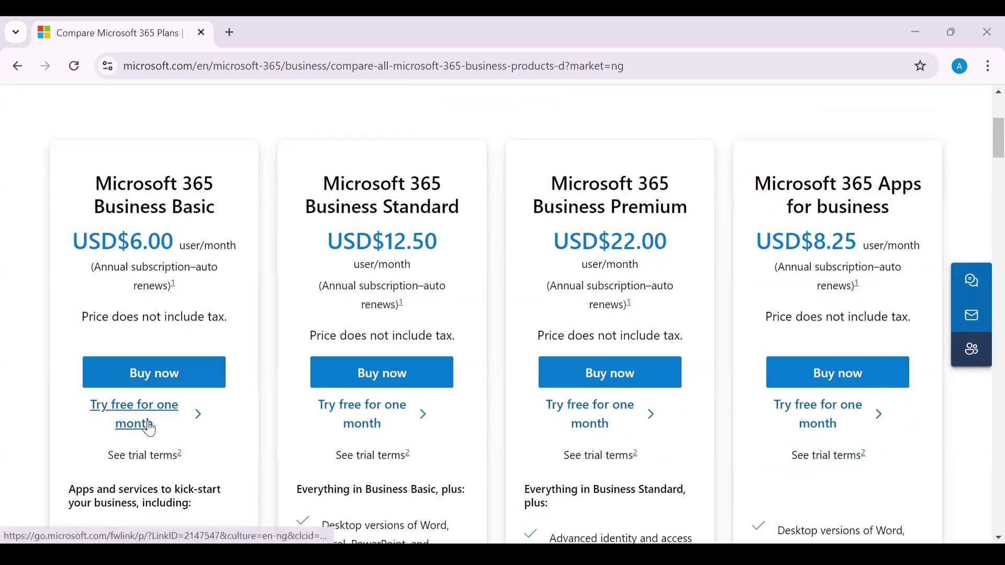
scroll(148, 426, down, 1)
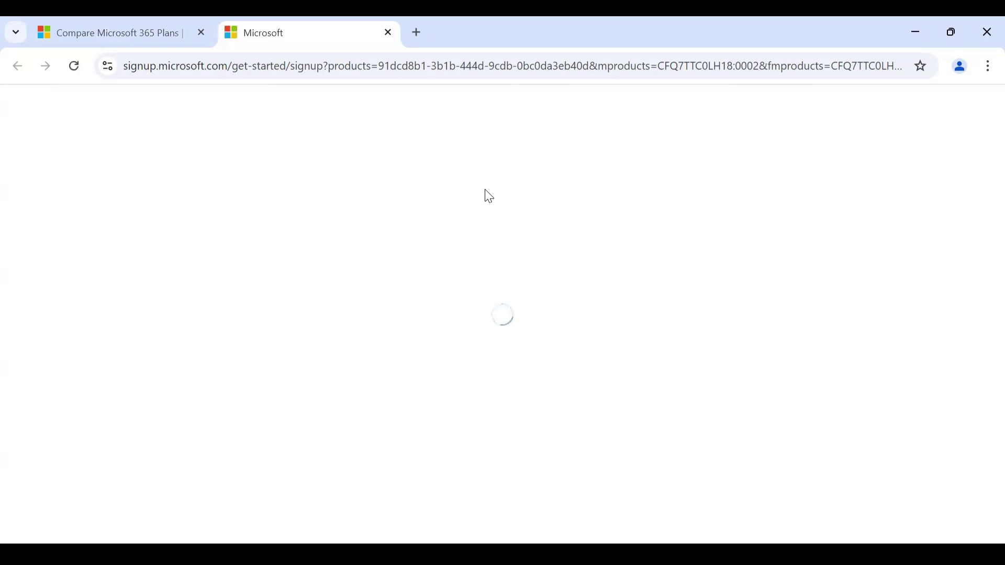
Step: Continue with 1 user, then paste the email address and submit it for an account check
scroll(488, 194, down, 2)
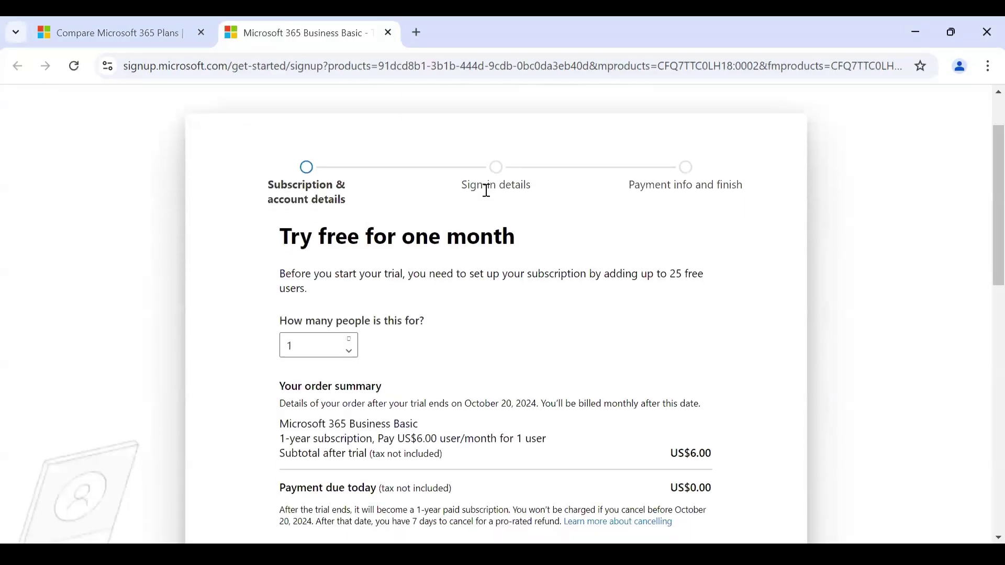
scroll(488, 194, down, 1)
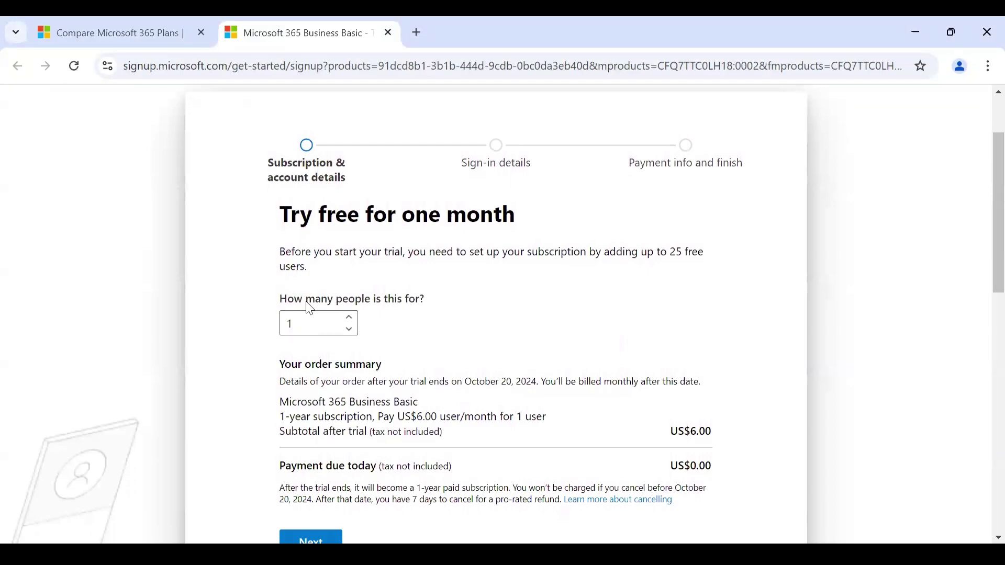
scroll(417, 346, down, 5)
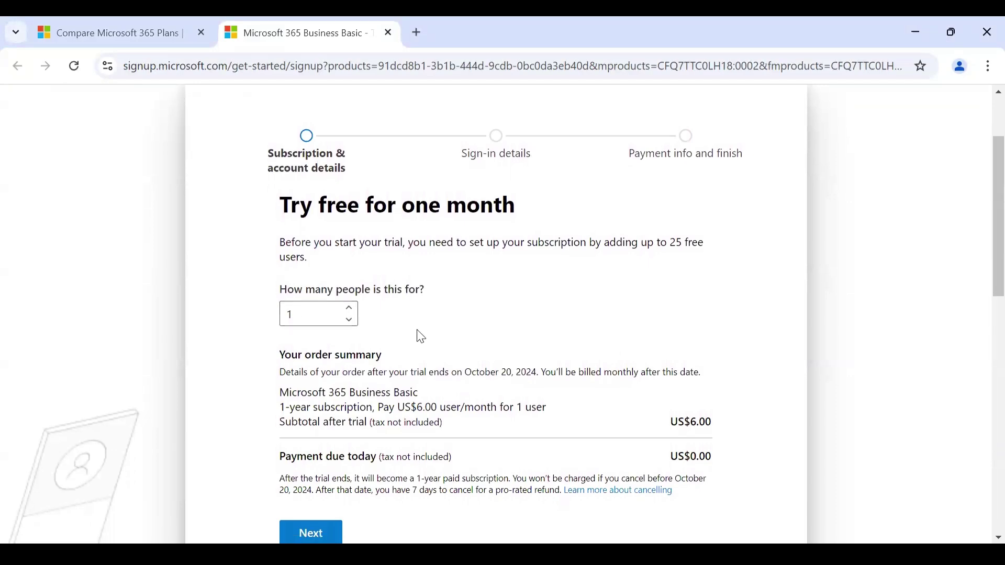
click(319, 281)
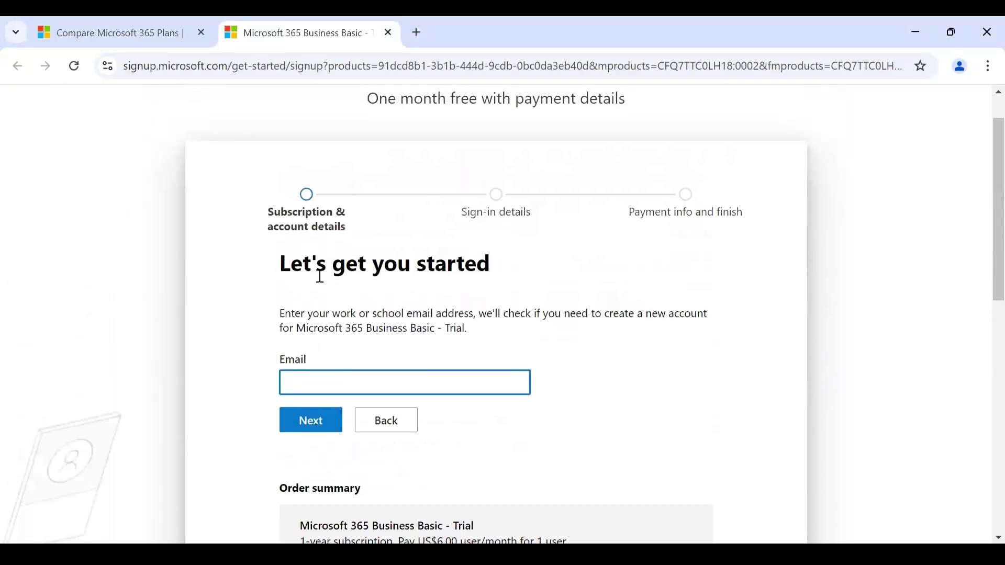
scroll(319, 276, down, 2)
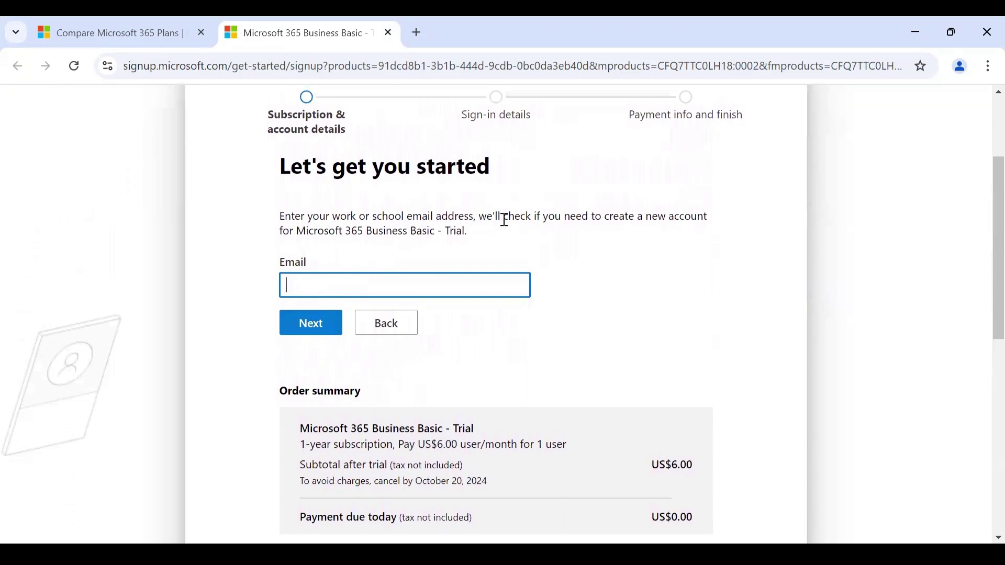
key(ctrl+v)
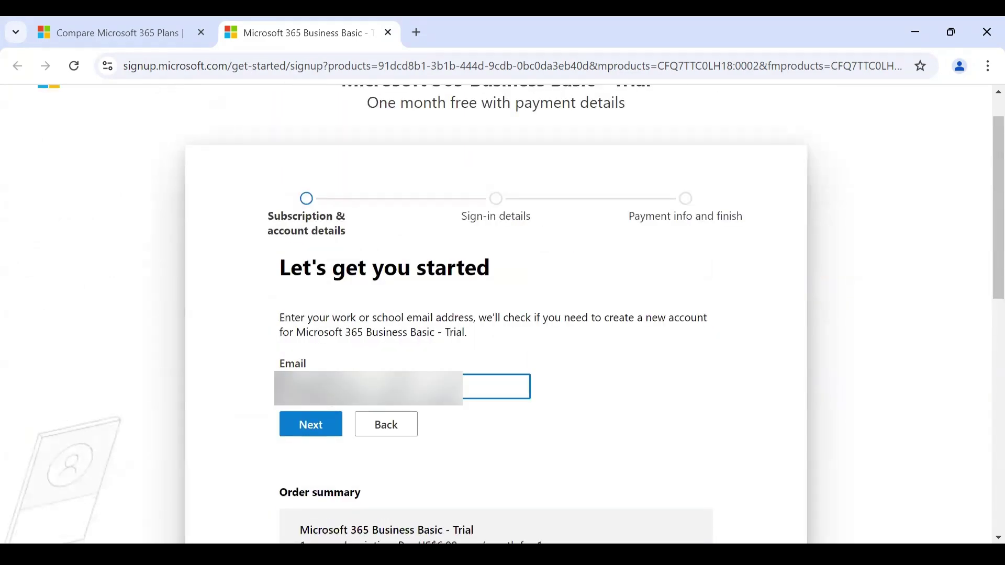
click(298, 423)
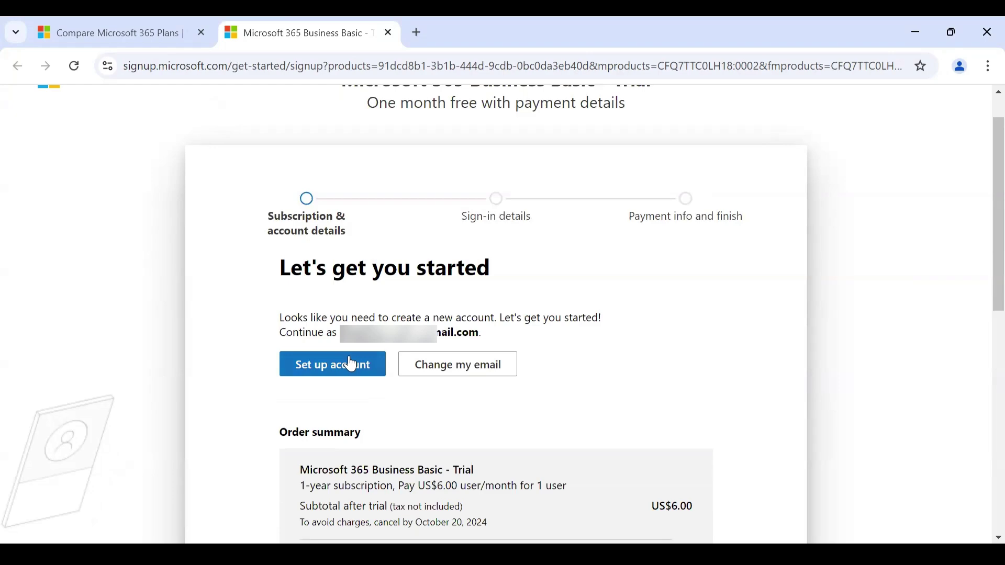
Step: Start account setup and enter the first name, surname and job title Data Analyst
click(351, 364)
scroll(372, 358, down, 2)
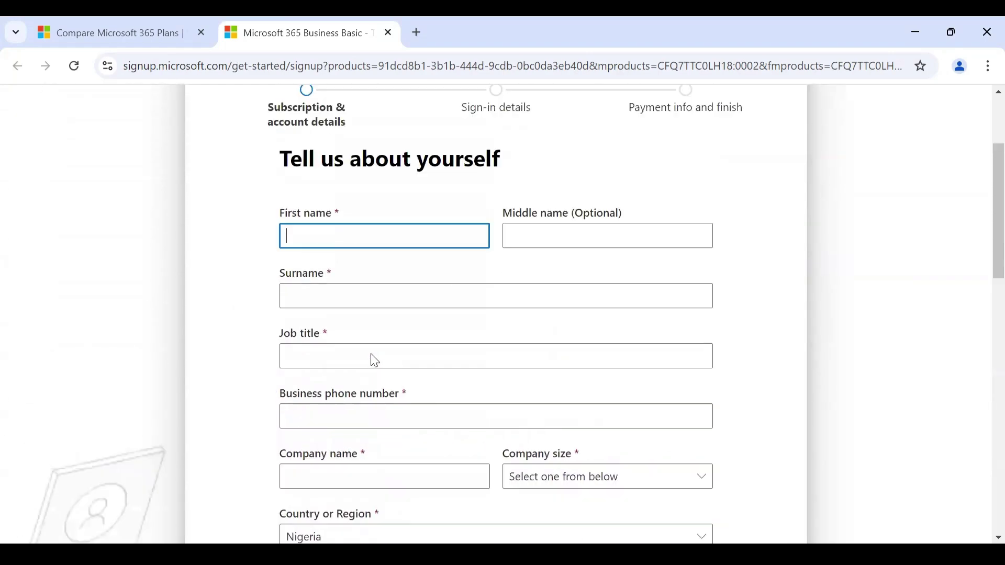
scroll(376, 360, up, 1)
click(438, 332)
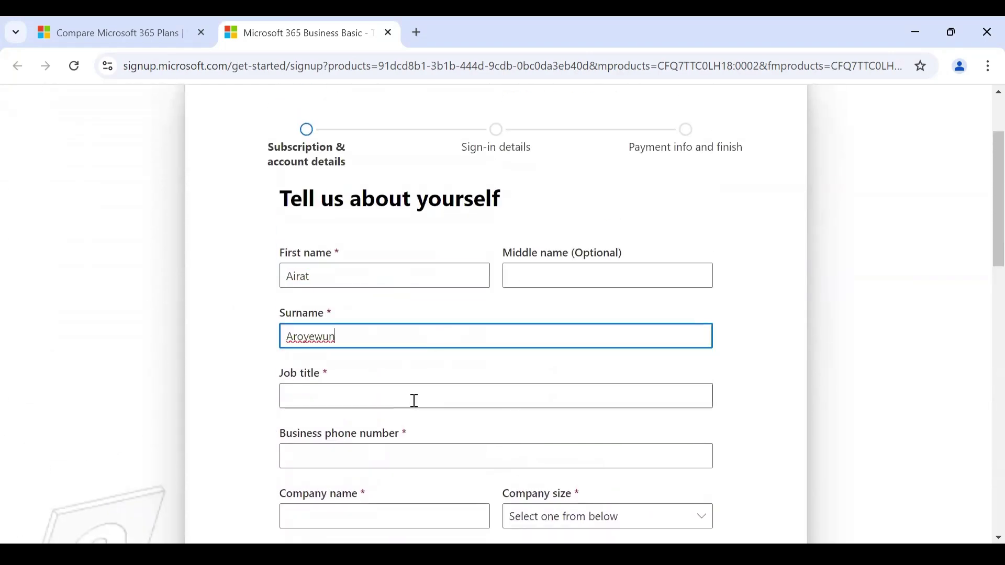
click(414, 401)
text(Data Analyst)
Step: Fill in the business phone, company LetsAnalyze, company size 1 person, and tick the partner consent
scroll(398, 390, down, 2)
click(386, 384)
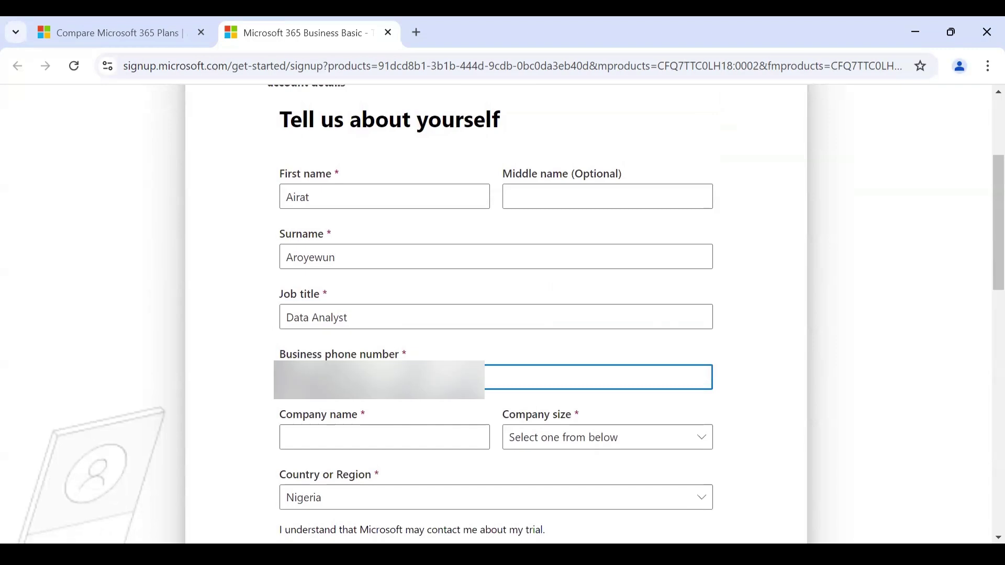
scroll(386, 332, down, 2)
click(386, 332)
text(Lets)
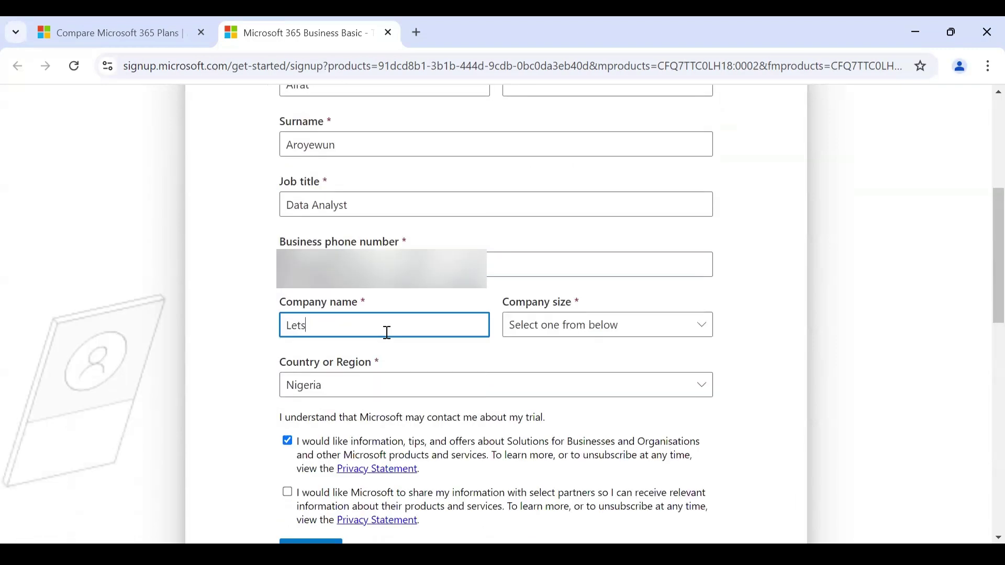
text(Analyze)
scroll(472, 314, down, 1)
click(576, 253)
click(531, 308)
click(291, 421)
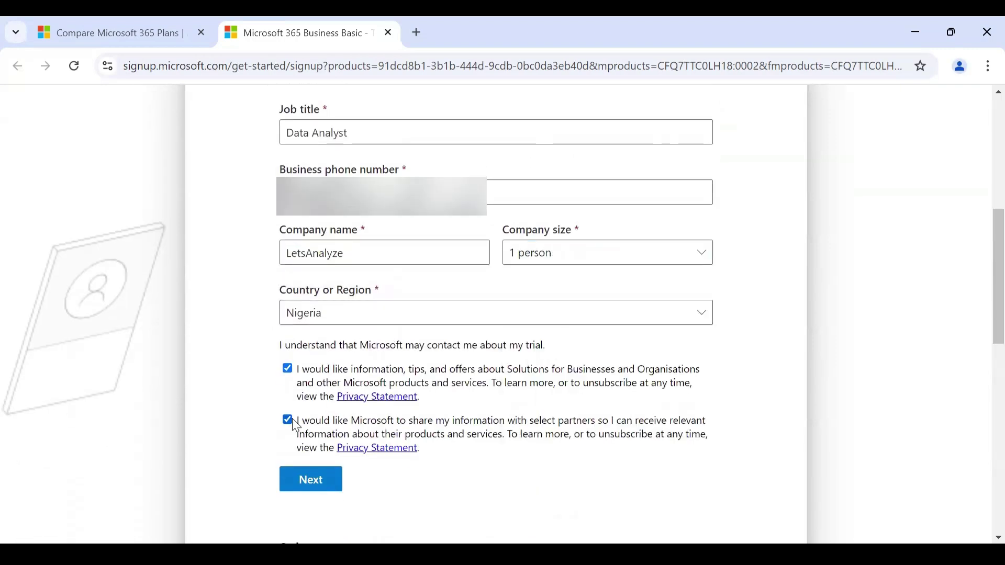
Step: Submit the personal details and request a verification code by text message
click(314, 479)
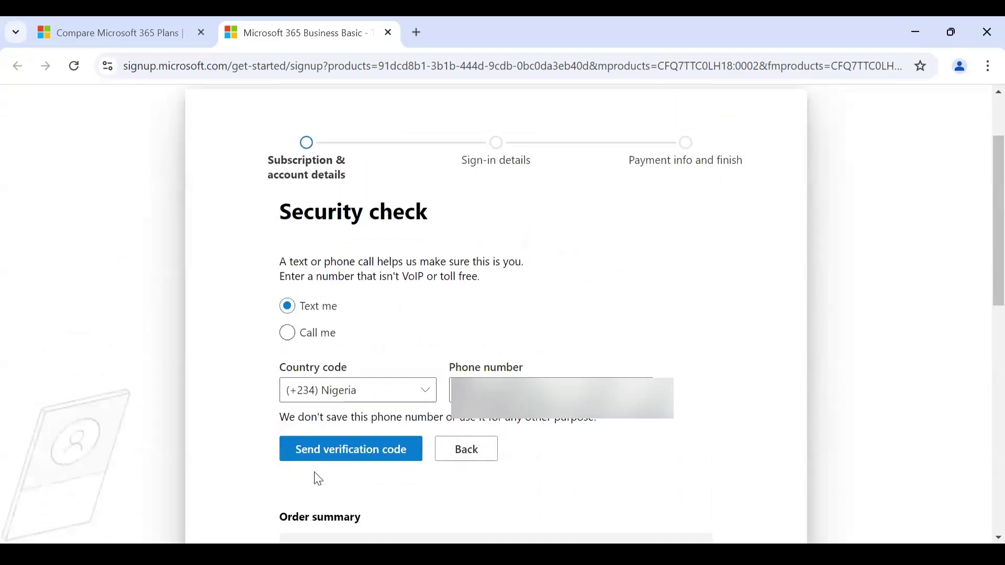
scroll(394, 370, down, 1)
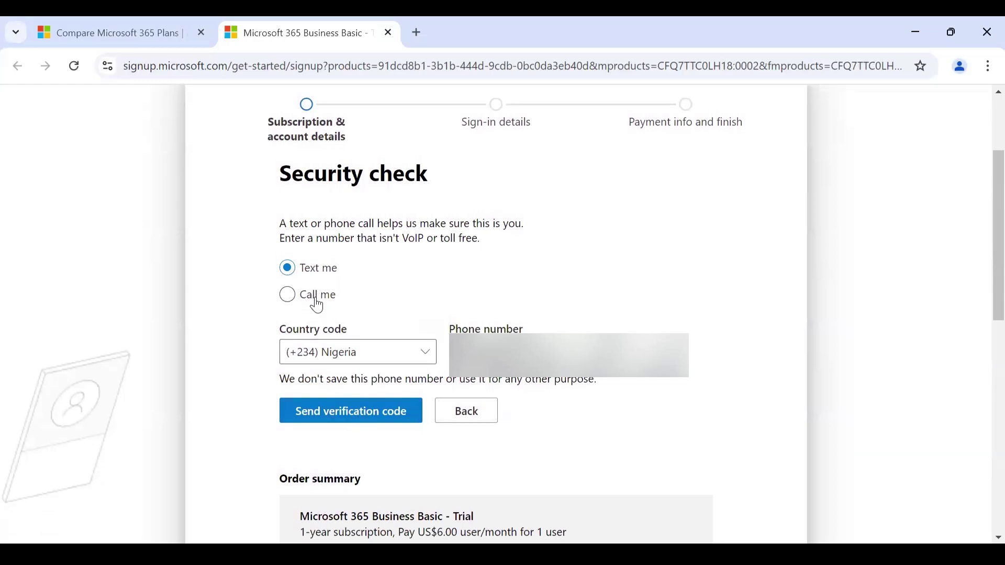
scroll(367, 408, down, 2)
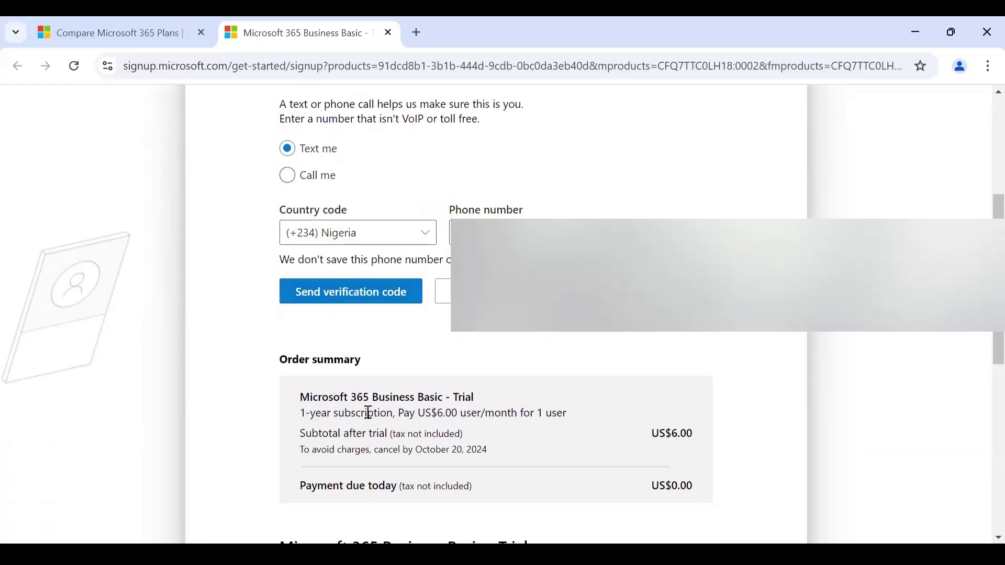
click(344, 292)
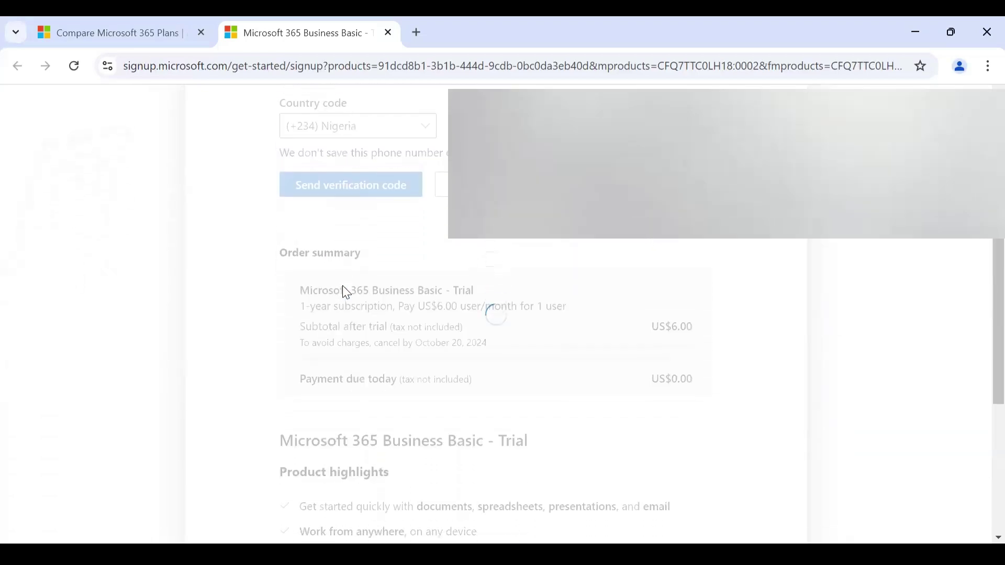
Step: Enter the received verification code into the code field
scroll(344, 286, down, 1)
scroll(343, 285, up, 3)
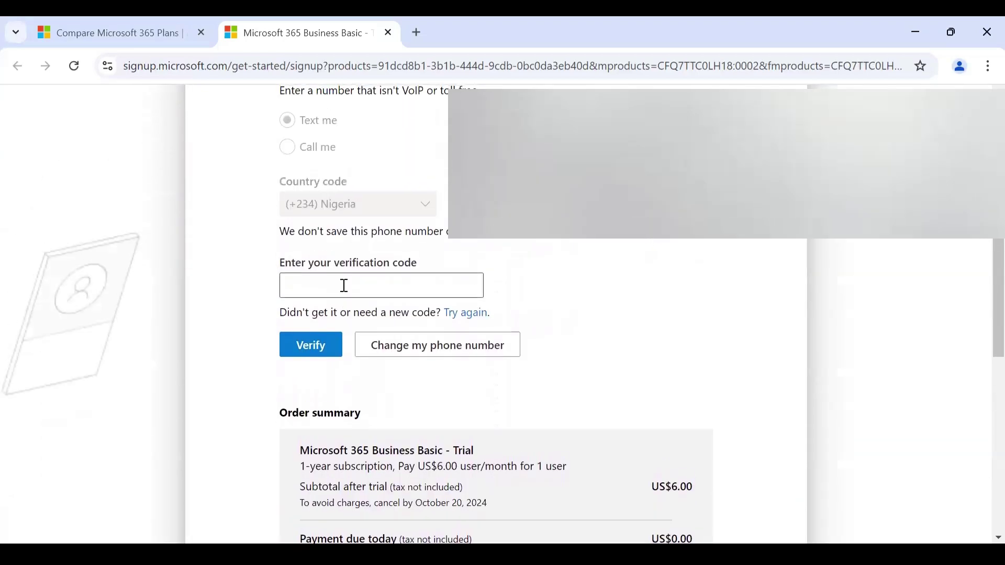
click(357, 276)
scroll(359, 282, up, 1)
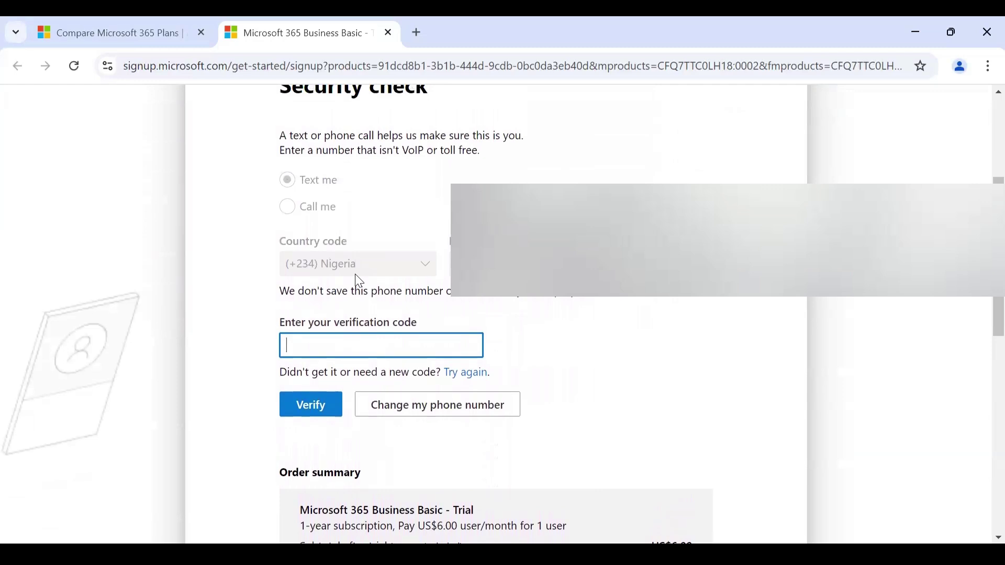
Step: Submit the verification code and trim the username, keeping the LetsAnalyze domain
click(312, 413)
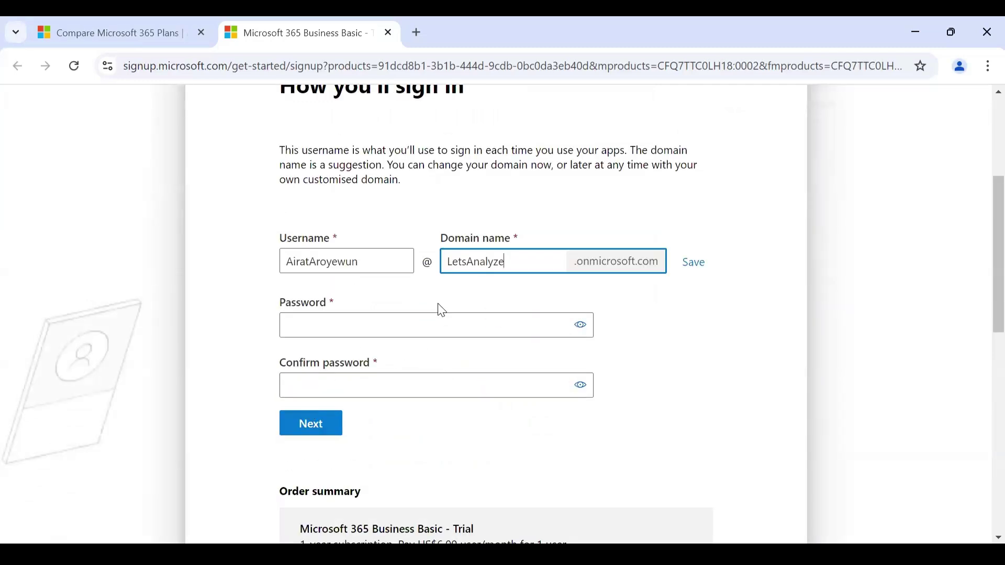
click(512, 316)
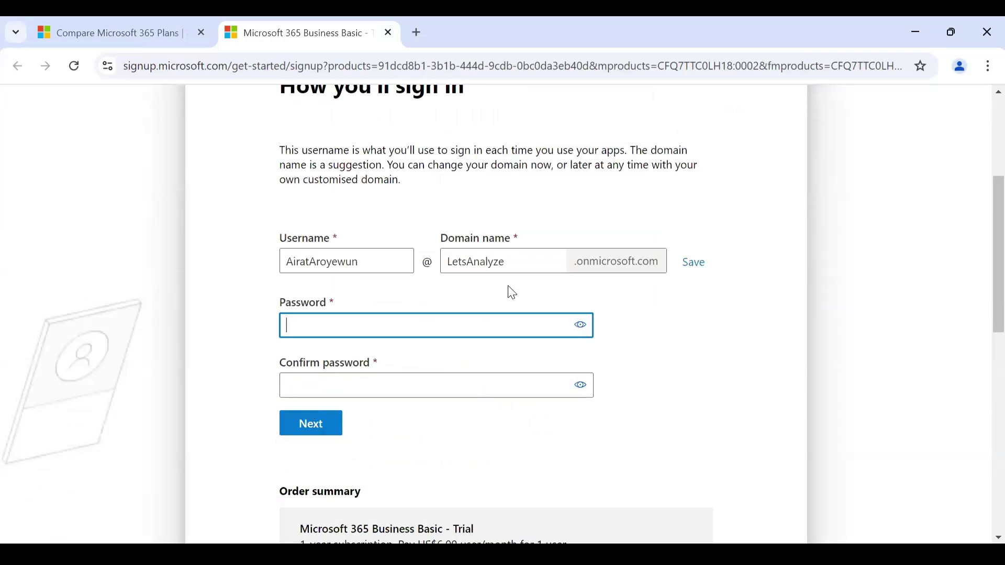
click(359, 267)
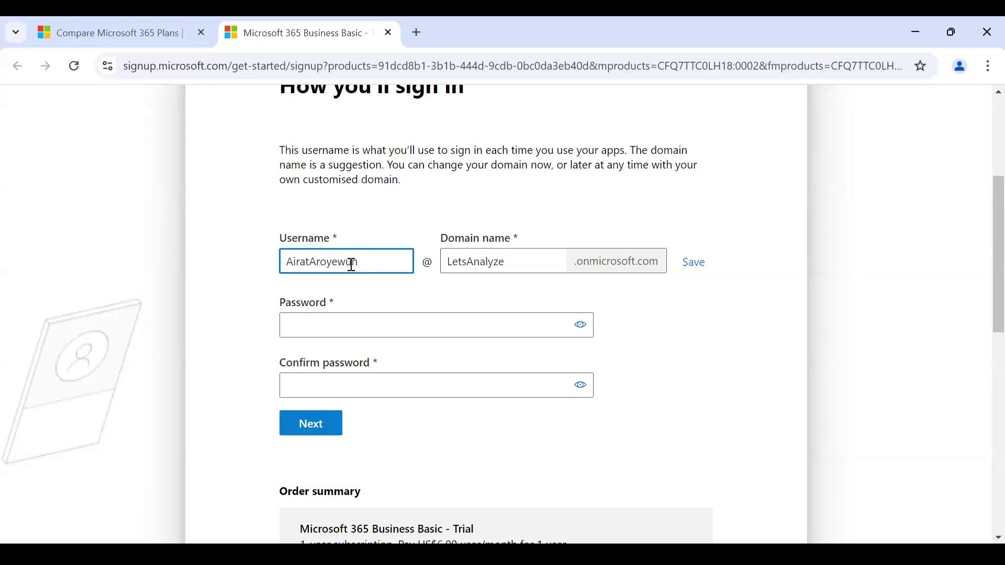
shift+click(312, 260)
key(BackSpace)
click(691, 269)
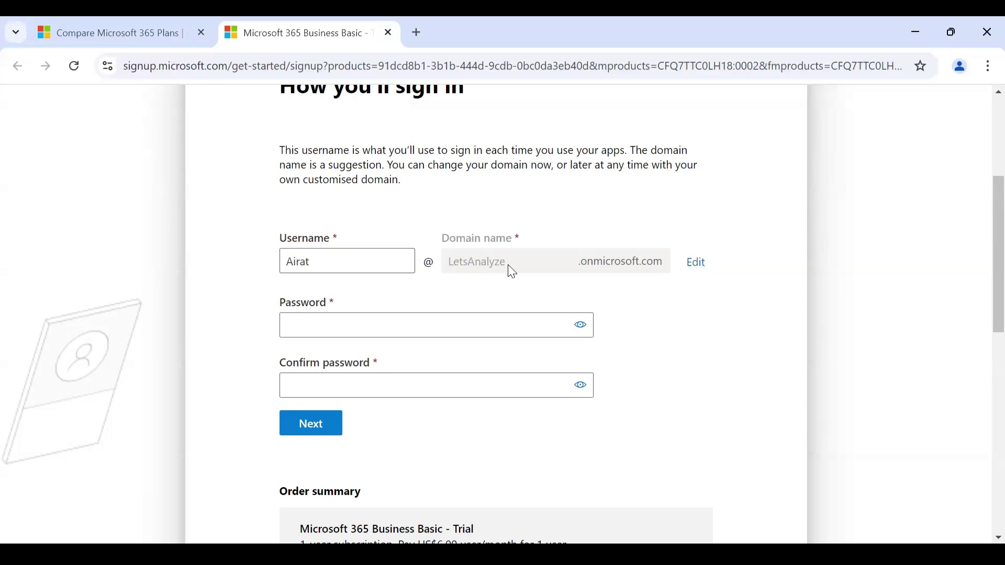
Step: Enter and confirm an account password, then try submitting the sign-in details
click(400, 320)
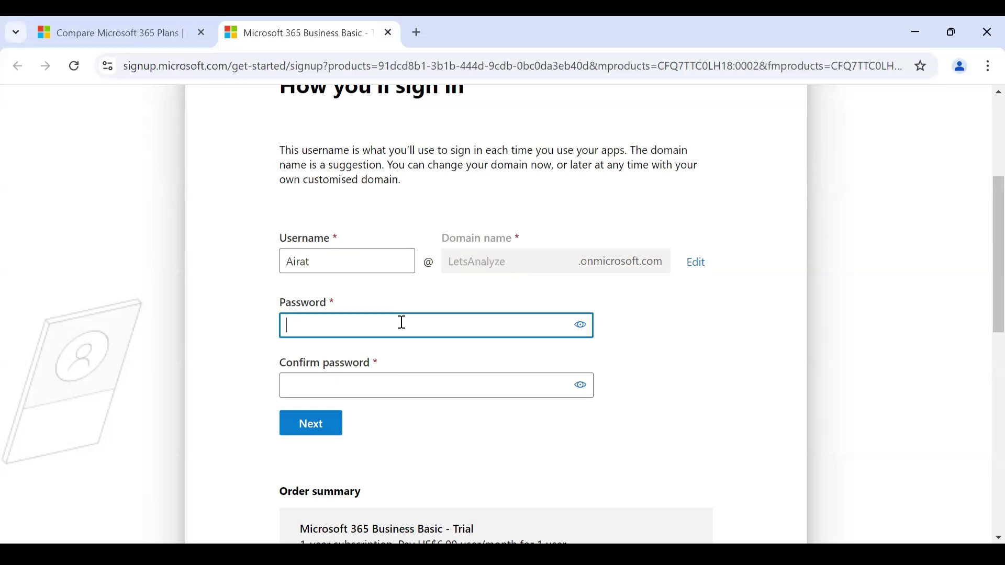
text(•••)
key(BackSpace)
key(BackSpace)
key(BackSpace)
text(•)
click(425, 380)
text(•••••••)
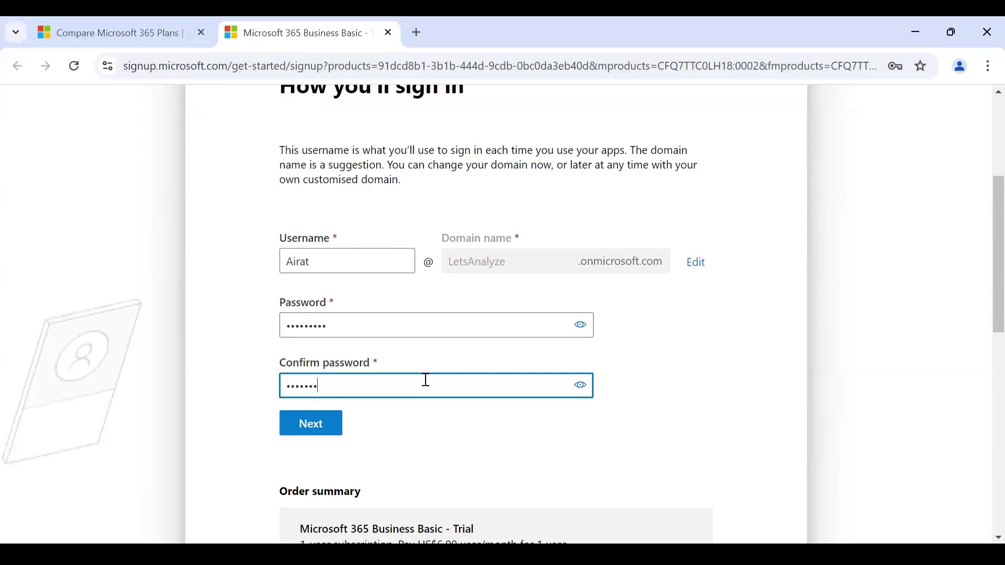
text(••)
click(328, 427)
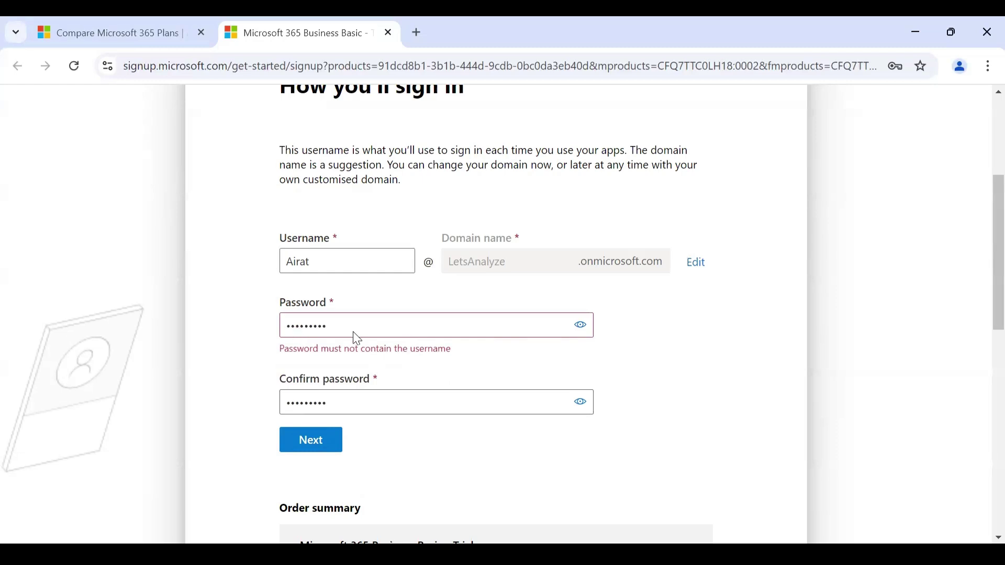
Step: Retype both password fields without the username and submit to create the account
drag(357, 339, 265, 332)
text(•••••)
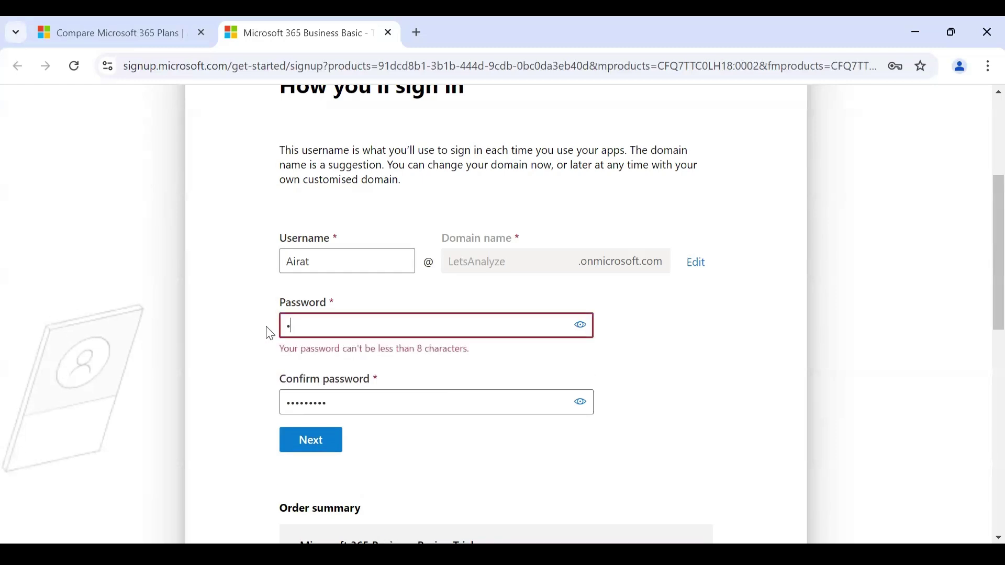
text(••)
drag(351, 377, 244, 386)
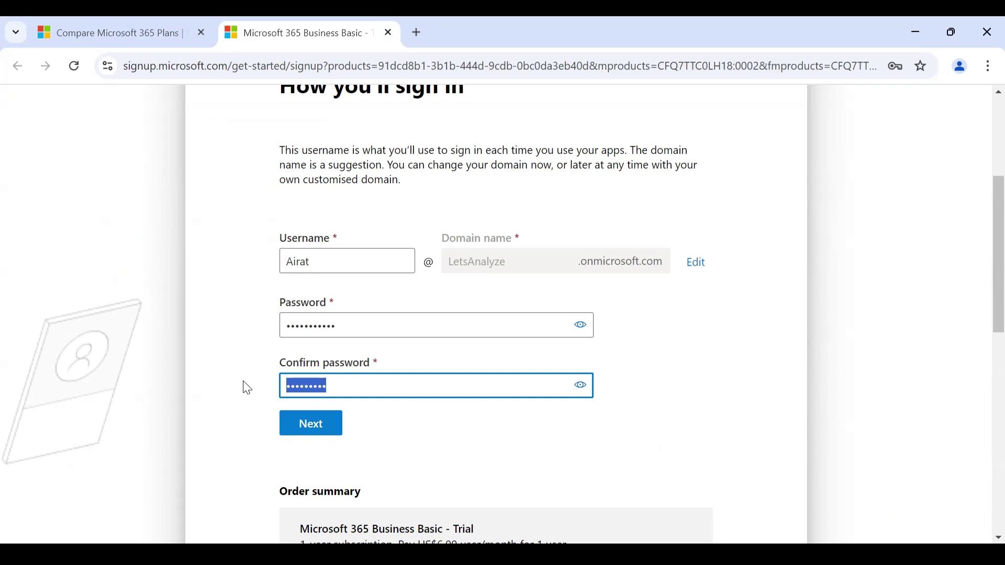
text(••••••••••••)
click(327, 423)
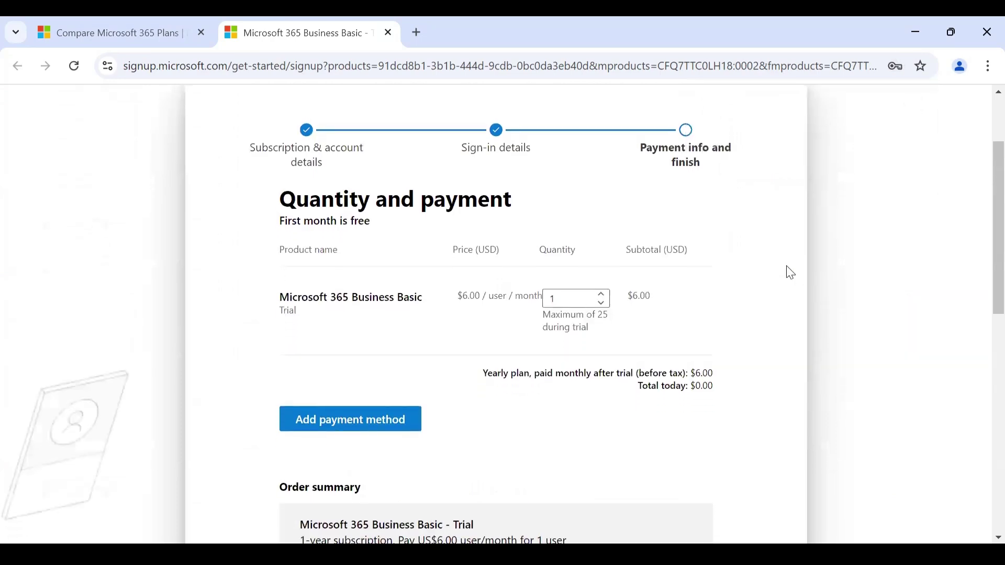
Step: Scroll through the one-user Business Basic order summary, US$6.00 monthly, nothing due today
scroll(630, 344, down, 10)
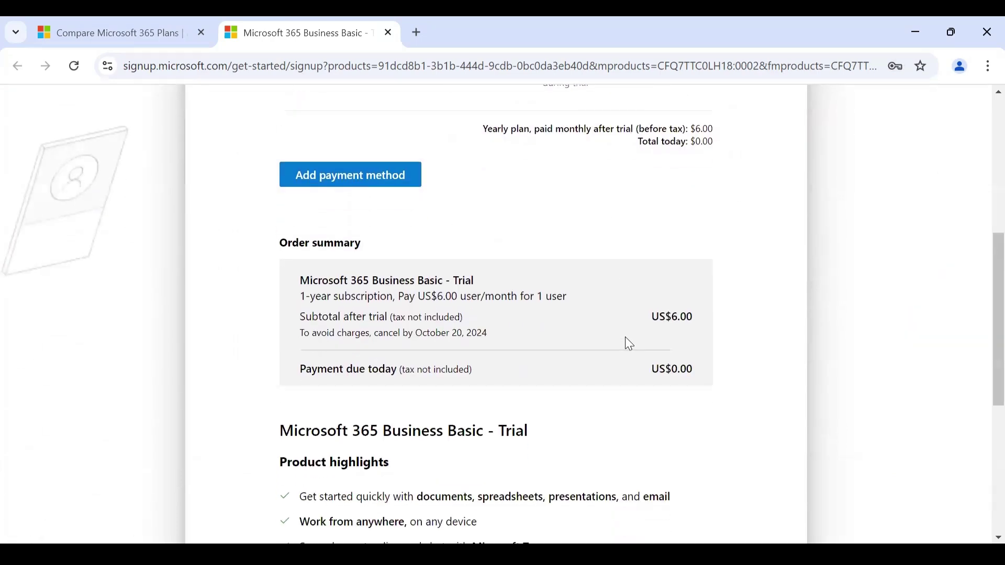
scroll(630, 344, up, 10)
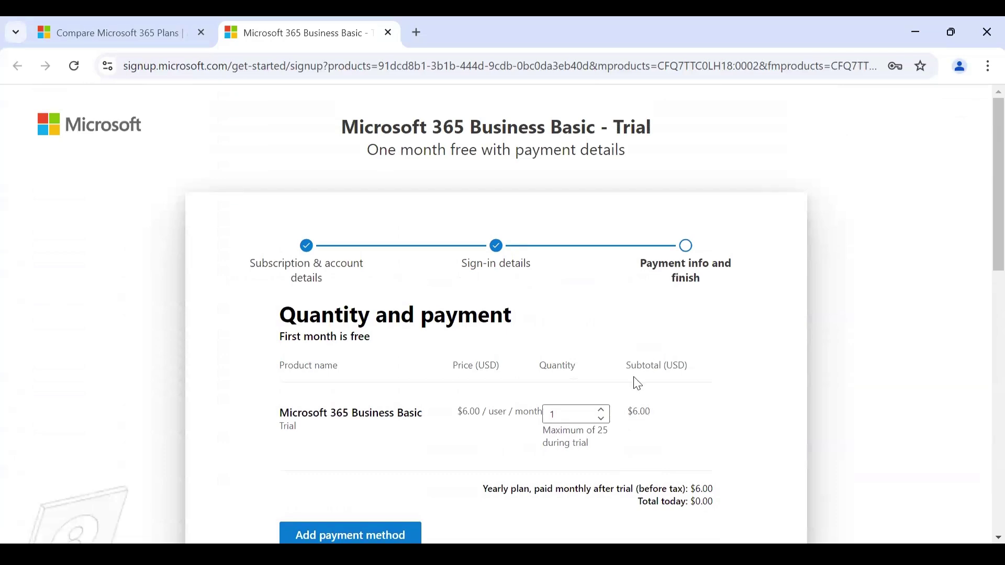
scroll(638, 385, down, 1)
scroll(699, 382, up, 1)
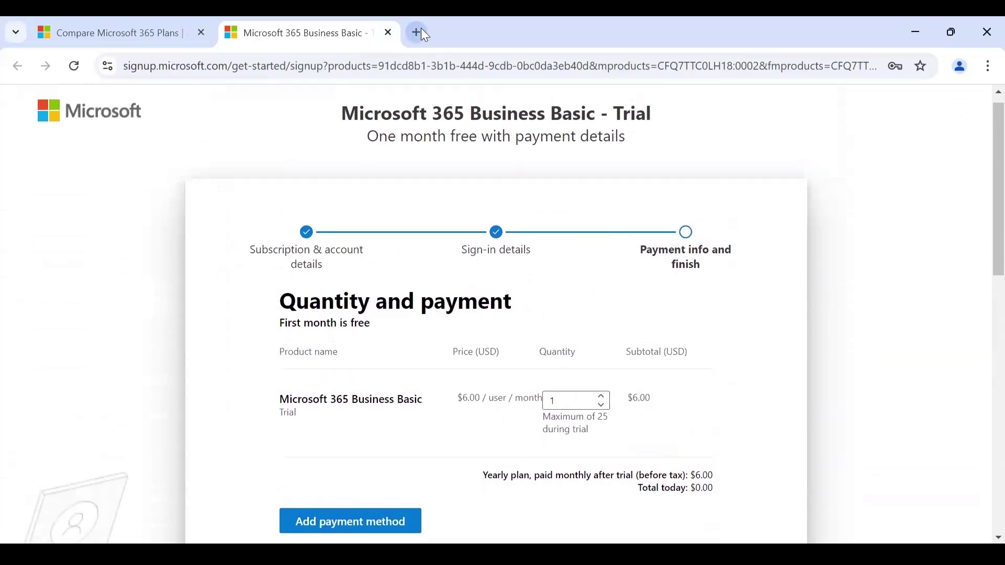
Step: Search 'powerbi login' in a new tab and open the Power BI result
click(421, 31)
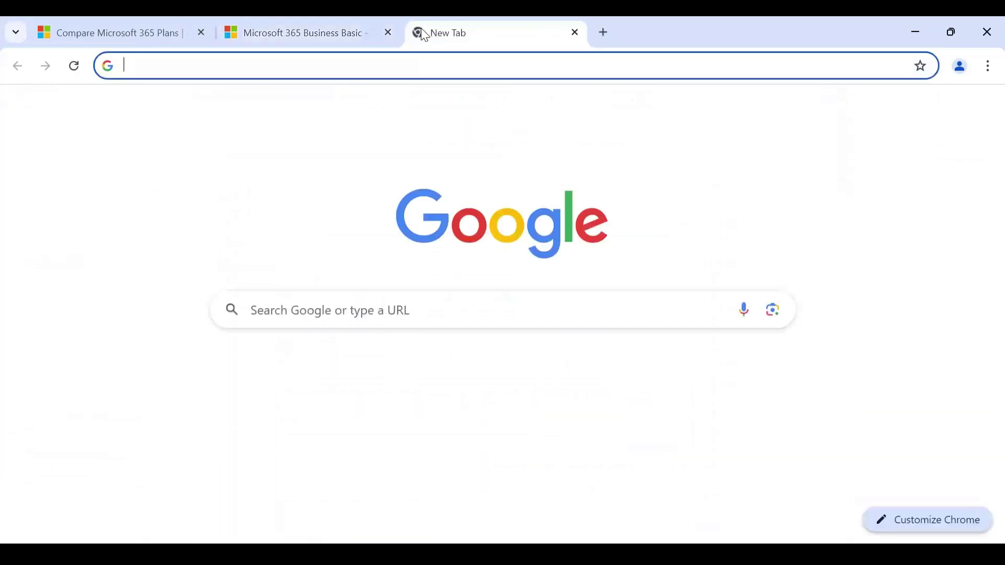
text(powerb)
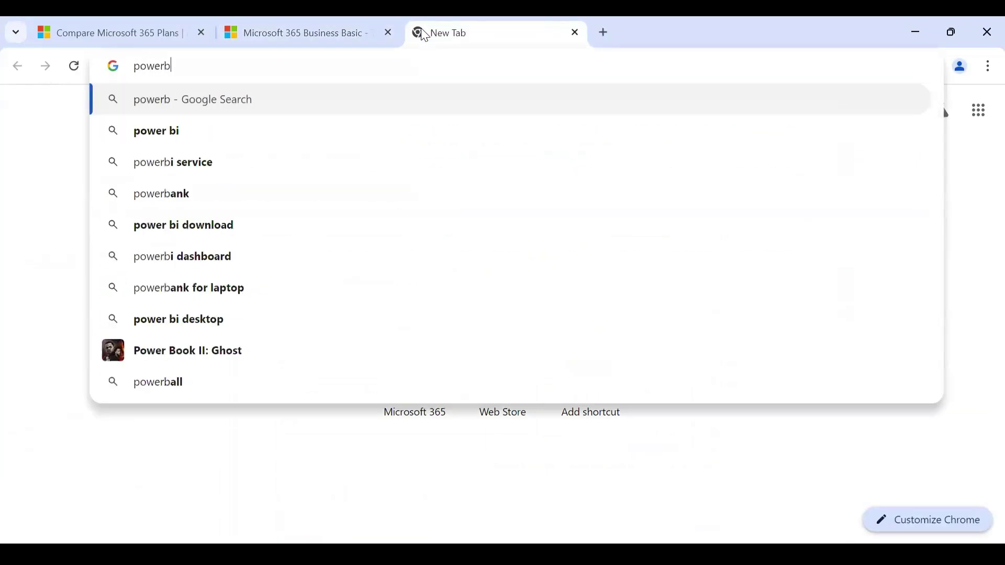
text(i login)
key(Return)
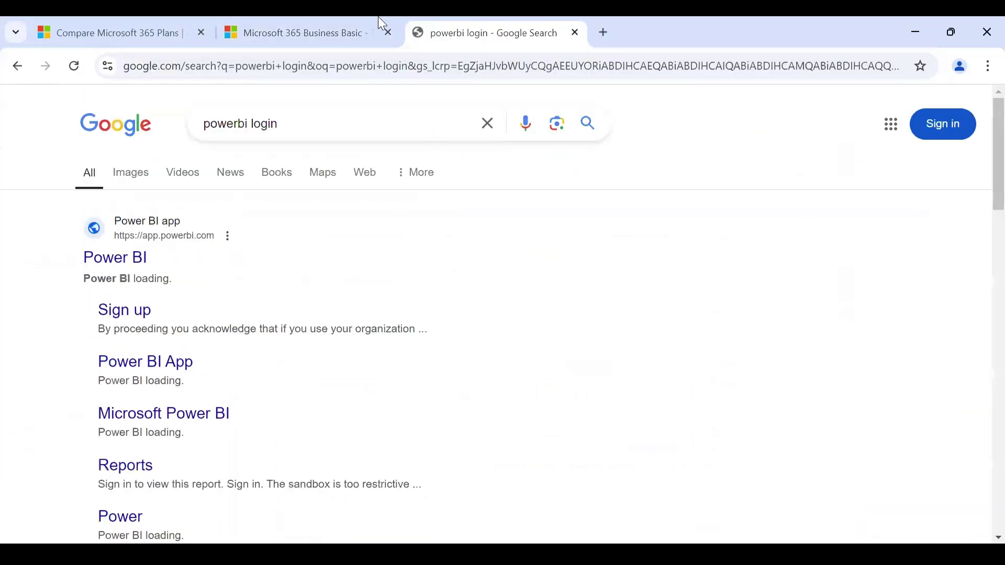
scroll(193, 229, down, 1)
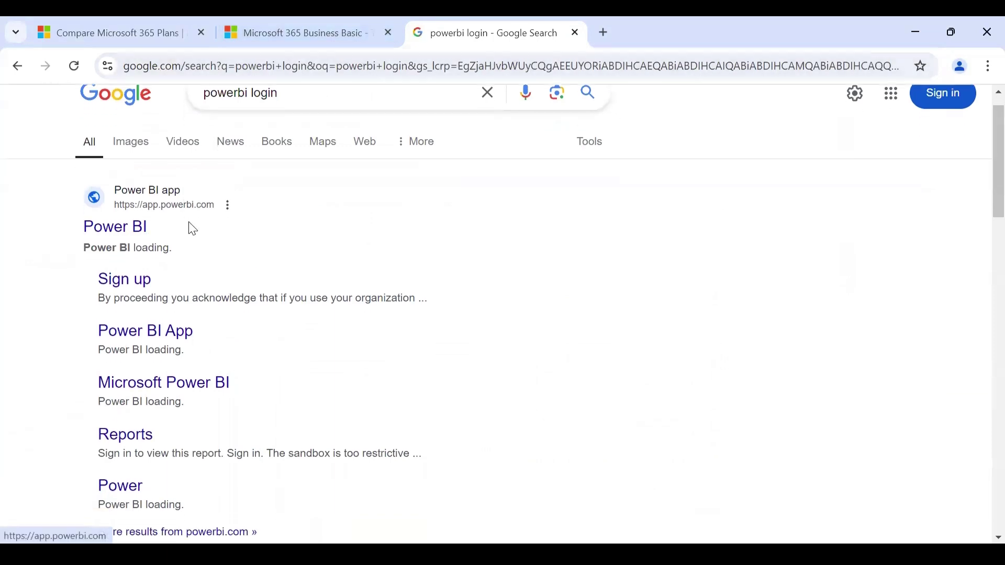
click(121, 229)
drag(349, 267, 515, 266)
drag(348, 293, 345, 267)
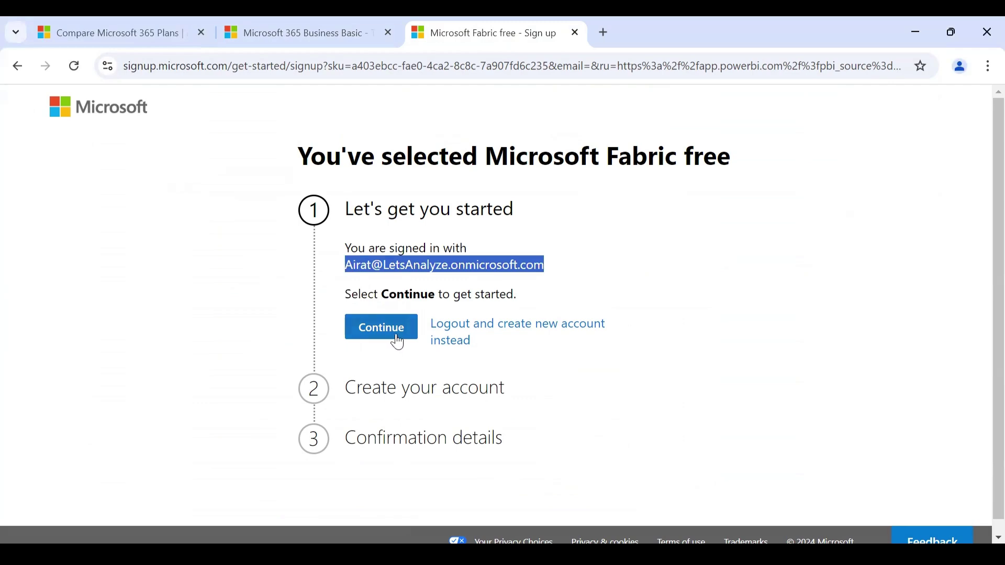
Step: Continue with the signed-in account and choose Nigeria as the country or region
click(404, 328)
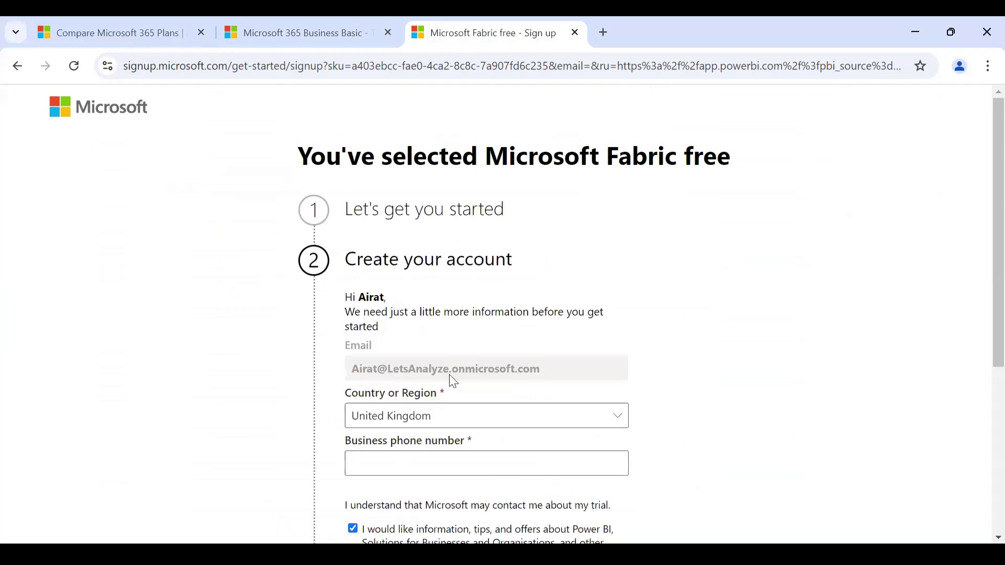
scroll(451, 377, down, 2)
click(484, 333)
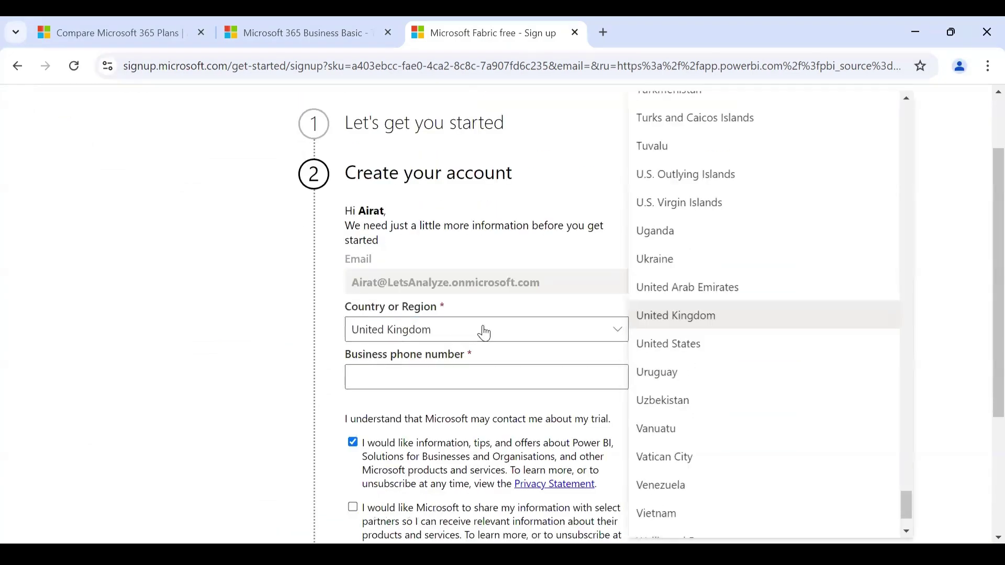
scroll(841, 285, up, 10)
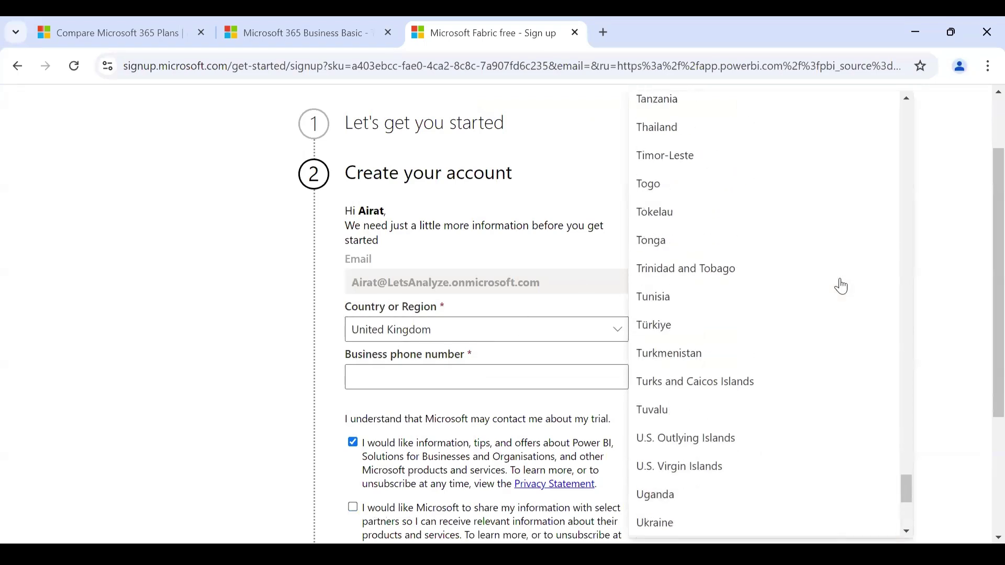
scroll(842, 286, up, 15)
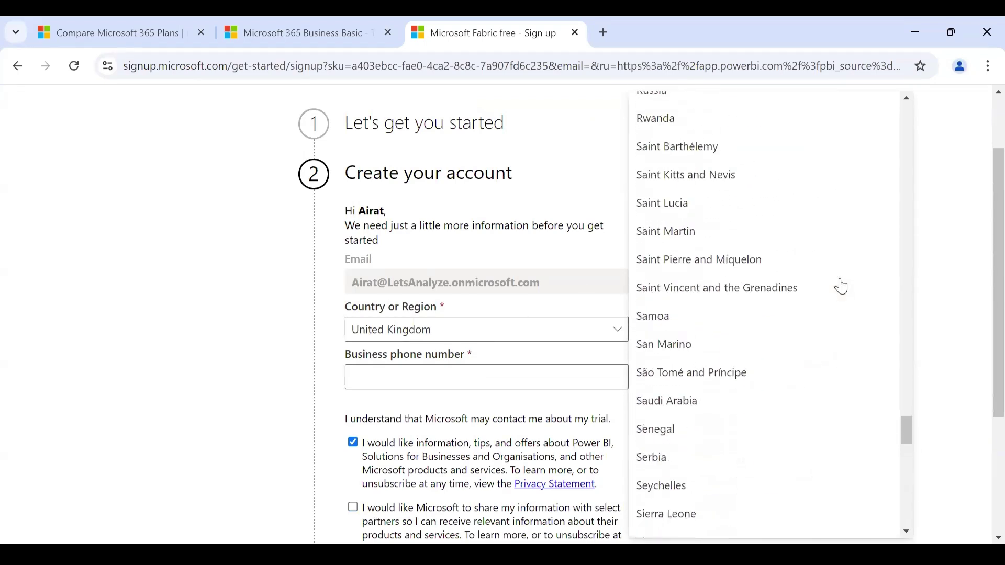
scroll(842, 286, up, 6)
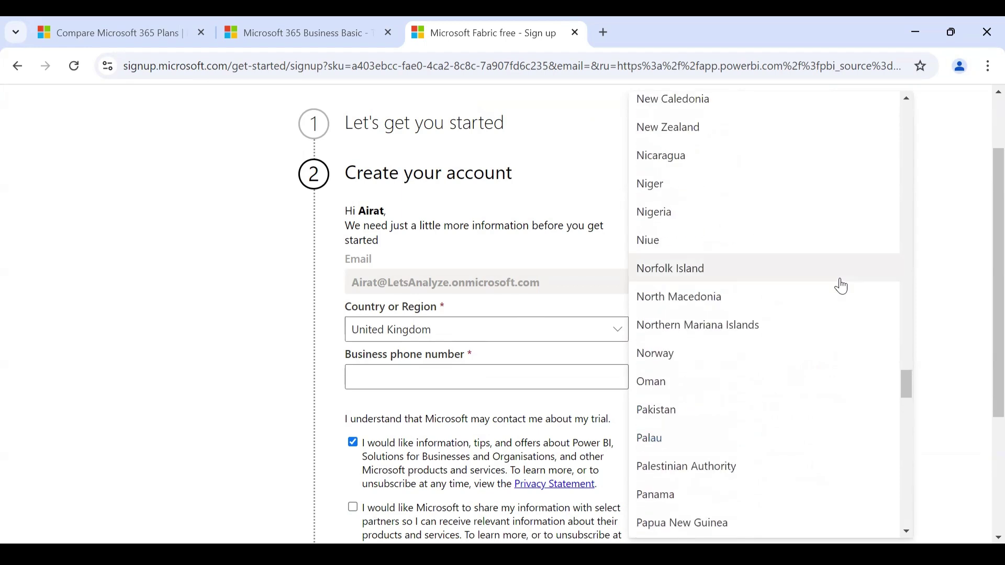
click(723, 216)
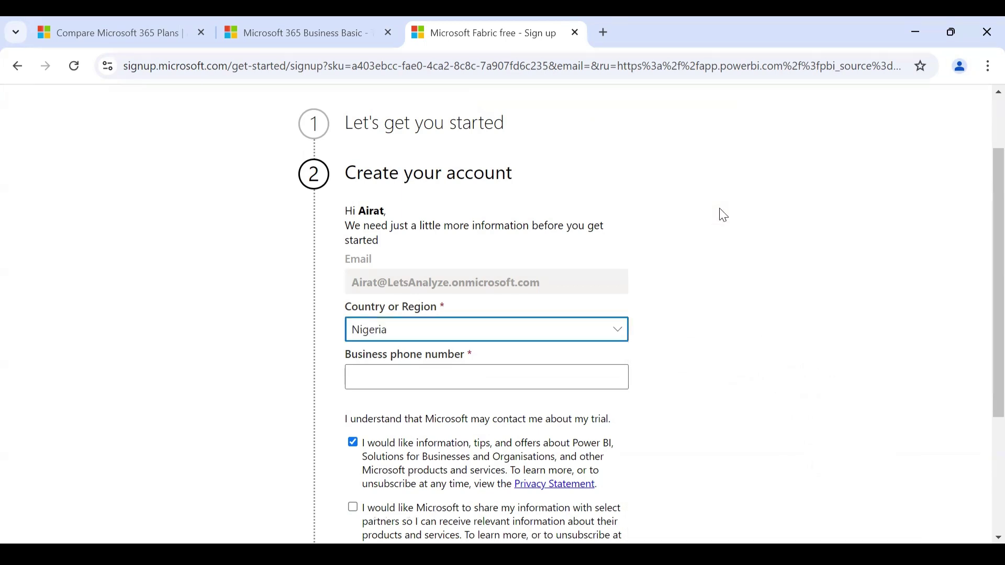
Step: Enter the business phone number, agree to partner sharing, and submit the Fabric sign-up
click(472, 384)
text(0)
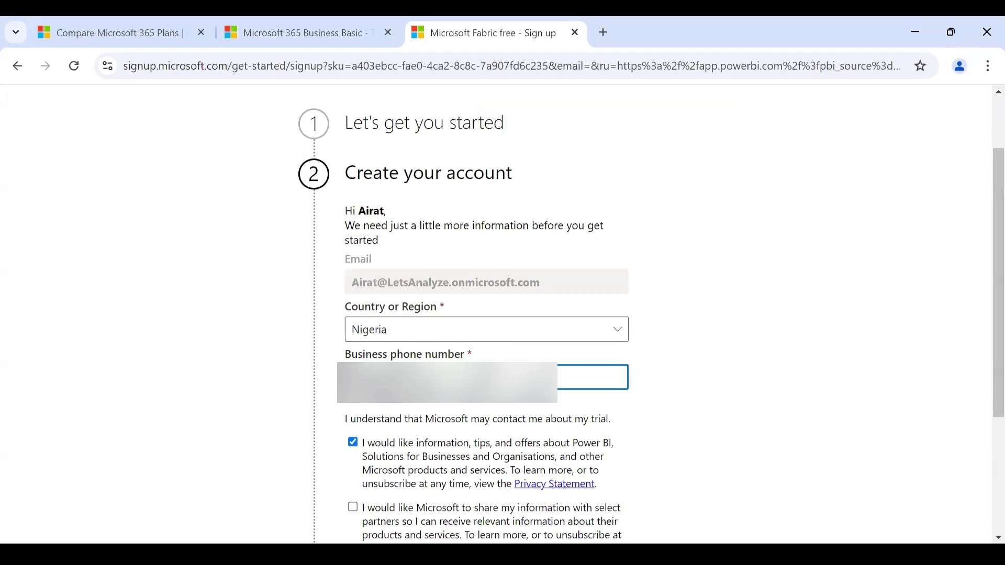
scroll(467, 386, down, 4)
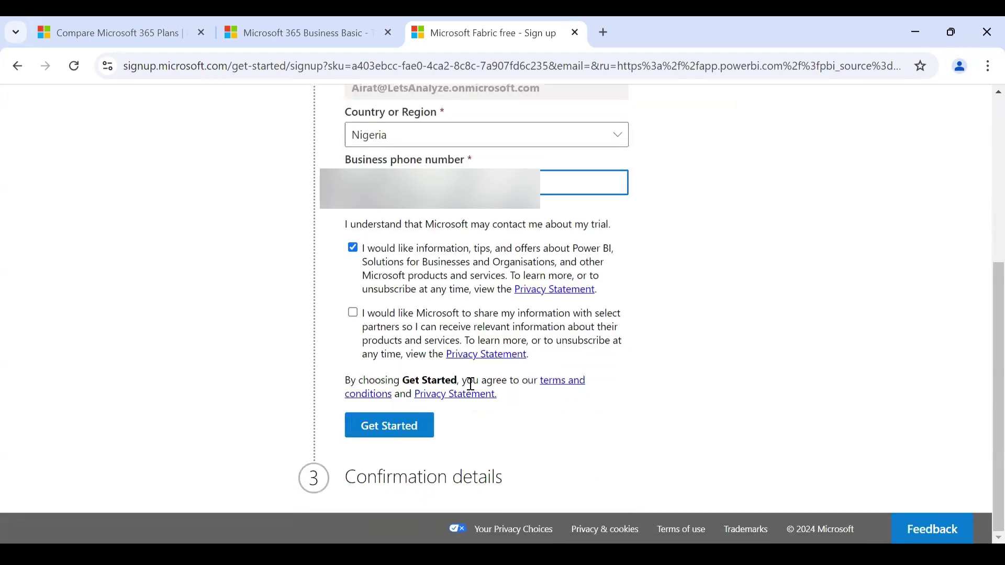
click(354, 314)
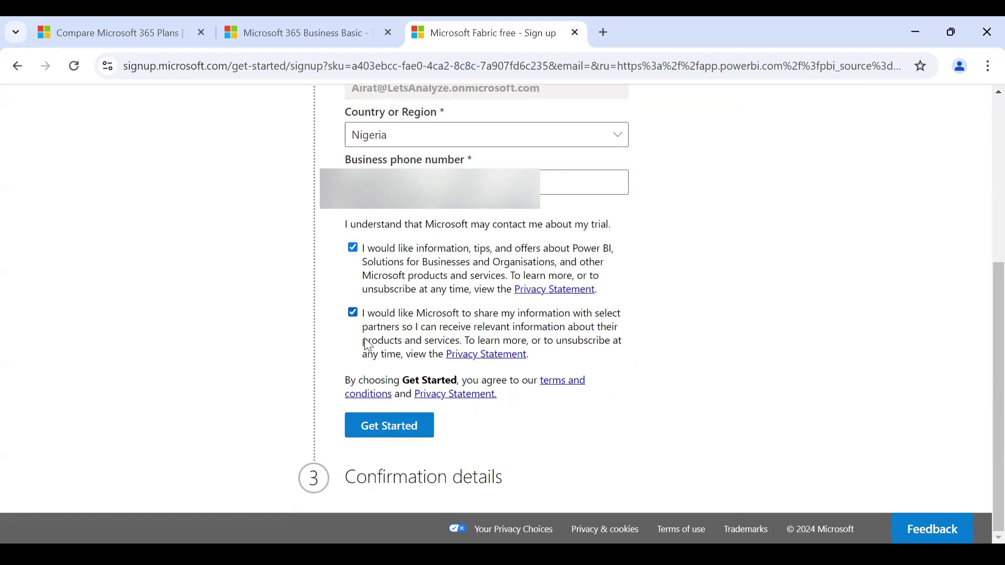
click(404, 430)
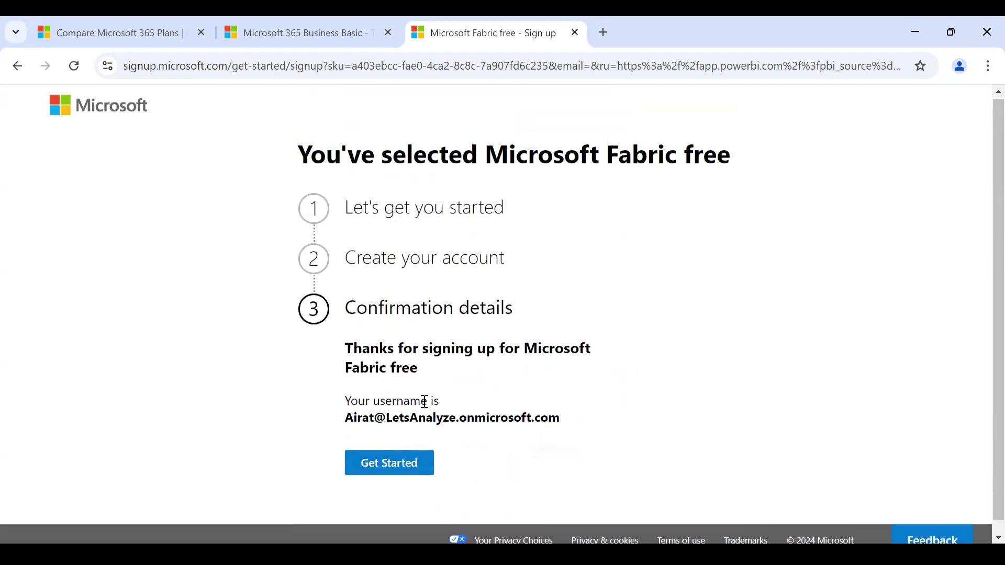
Step: Get started with Power BI, check the signed-in LetsAnalyze account, and browse the Home page
click(411, 460)
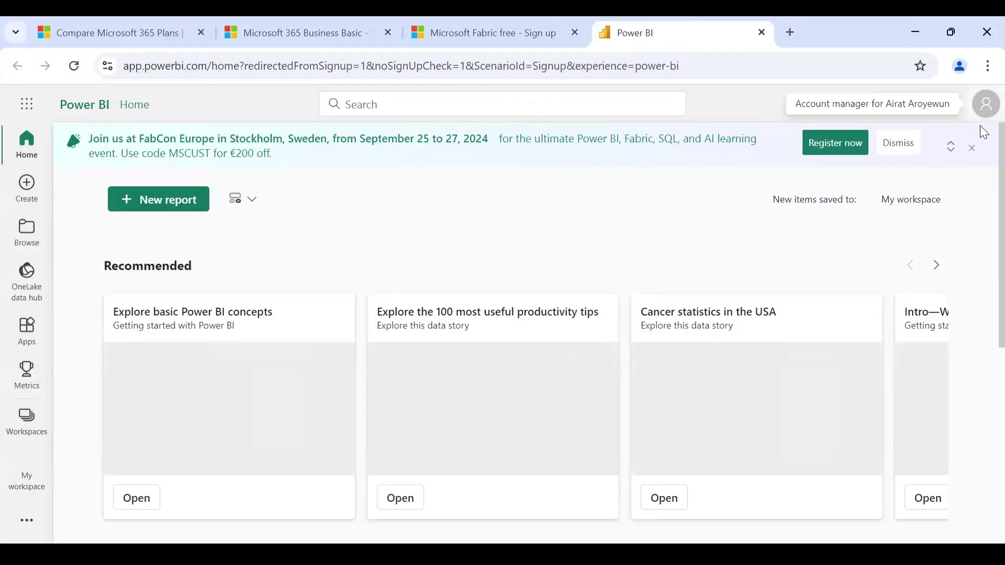
click(986, 104)
scroll(680, 212, down, 6)
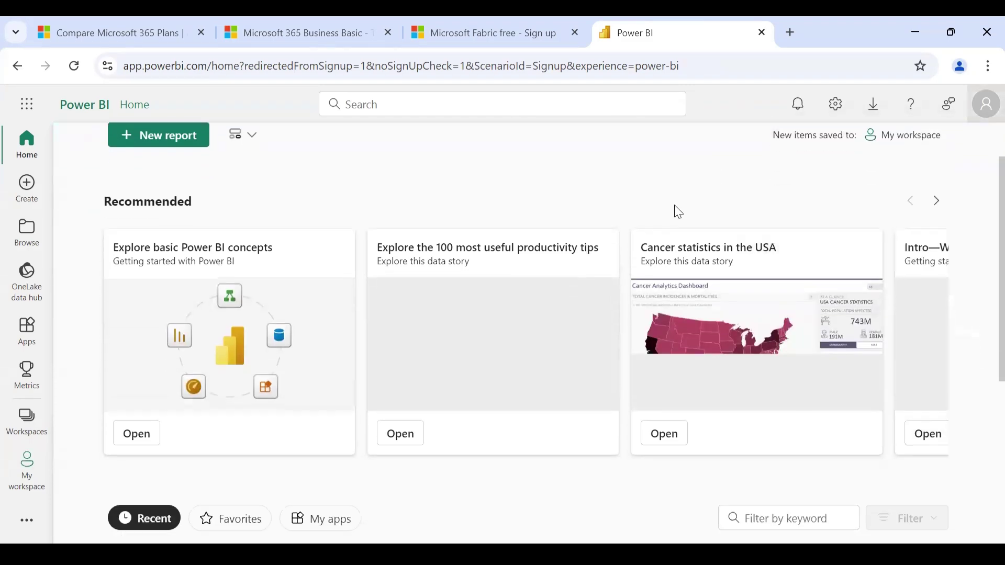
scroll(142, 234, up, 6)
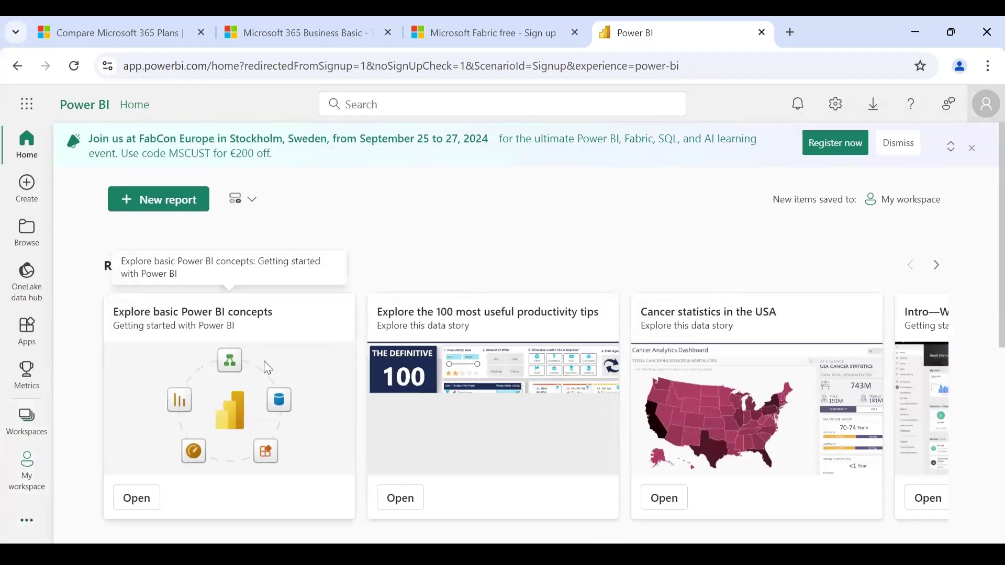